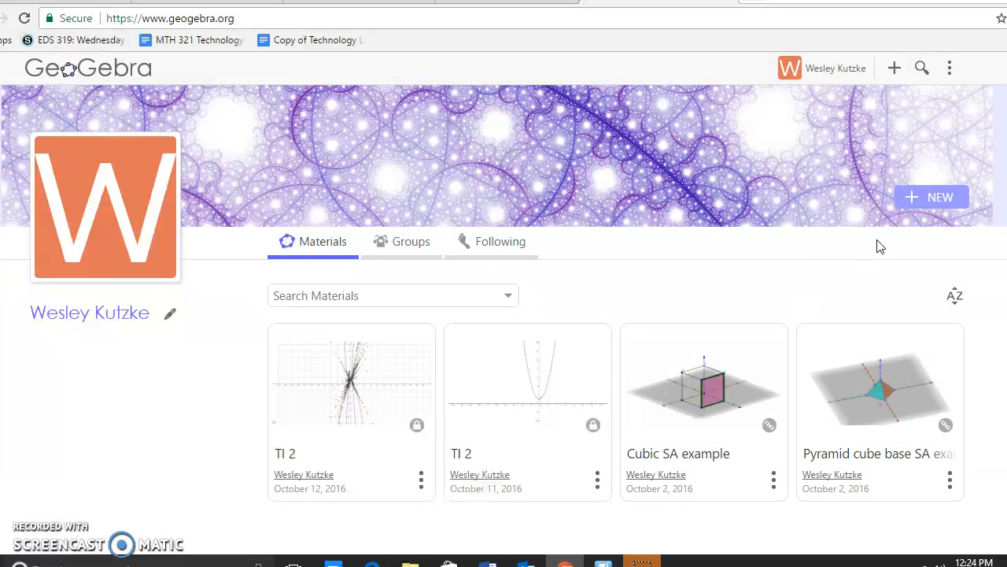
Start a new GeoGebra Math Apps session and switch it to the 3D Grapher
click(927, 197)
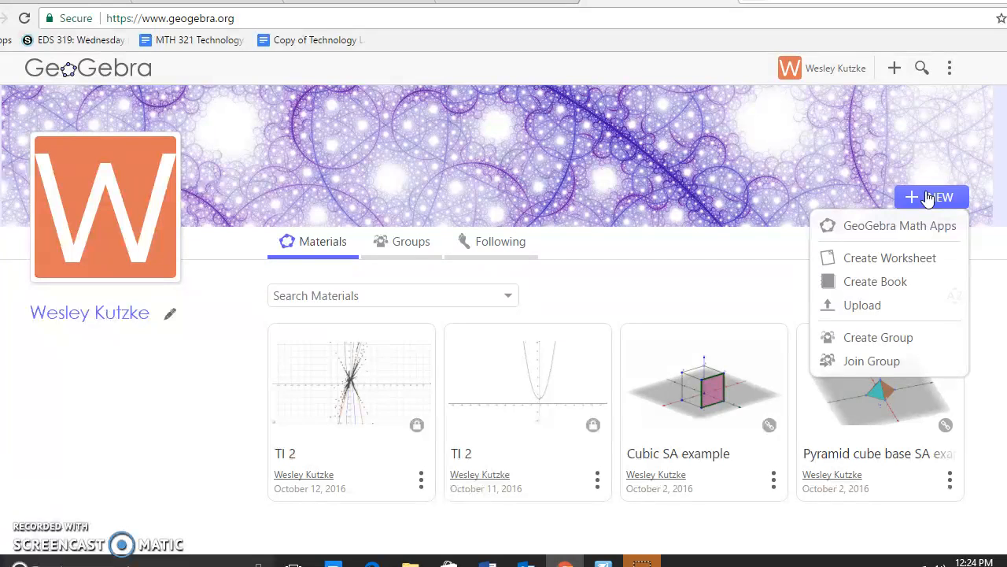
click(929, 198)
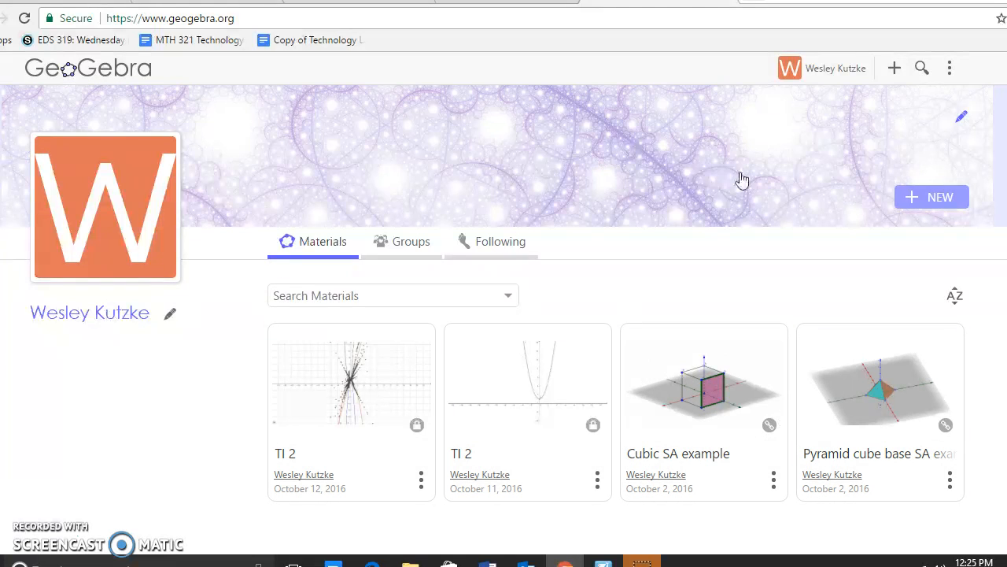
click(918, 199)
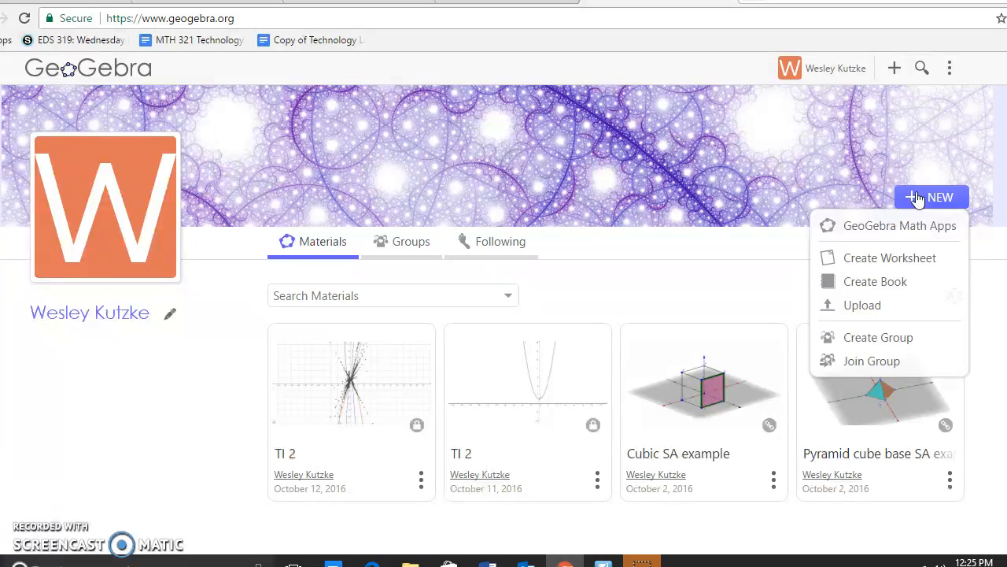
click(866, 228)
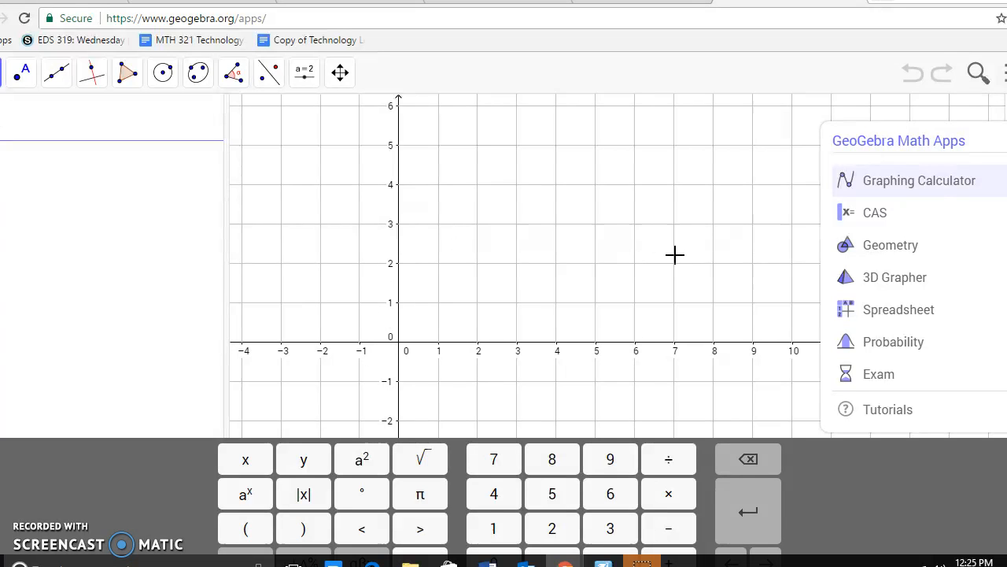
click(886, 277)
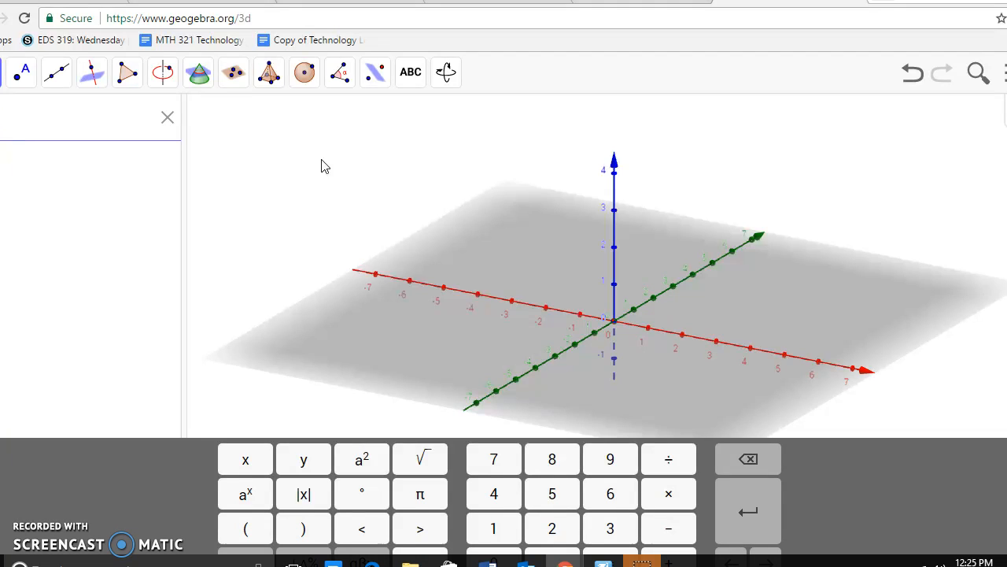
click(55, 77)
click(139, 74)
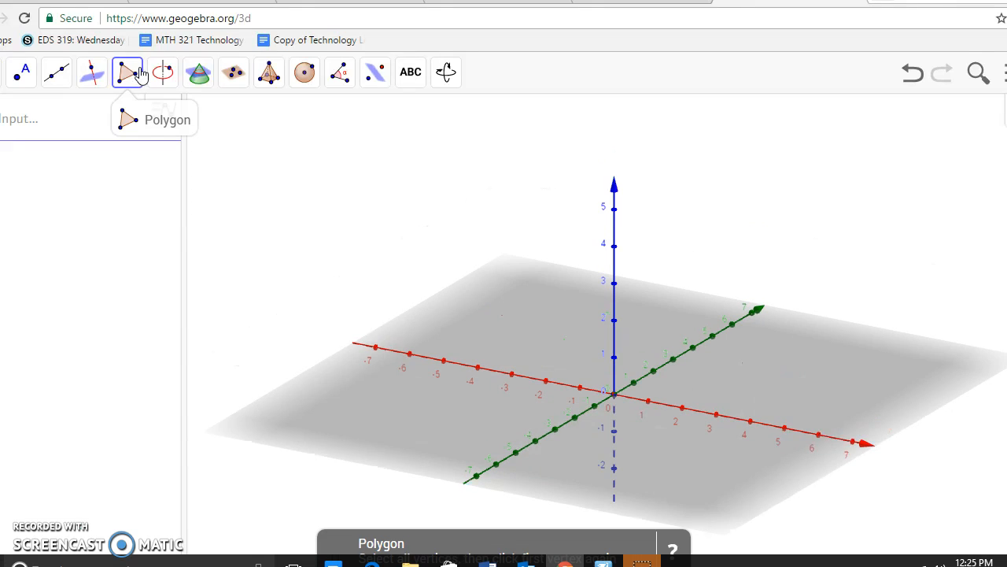
click(163, 72)
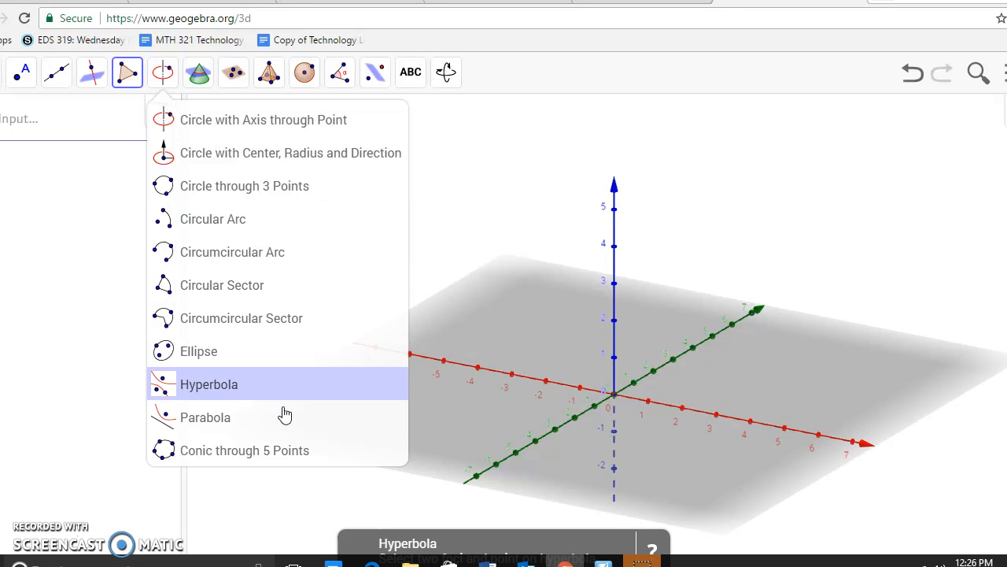
click(137, 81)
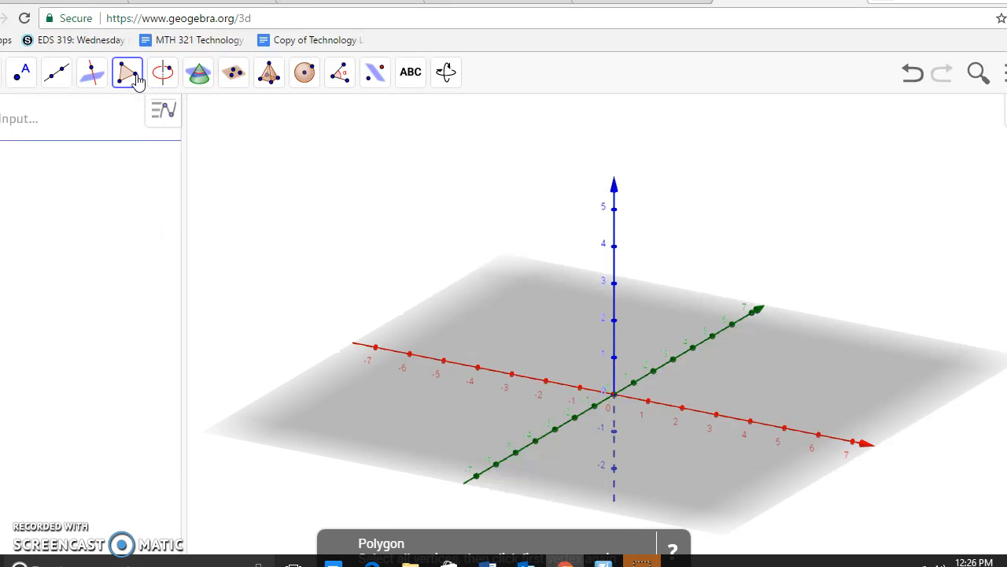
click(270, 73)
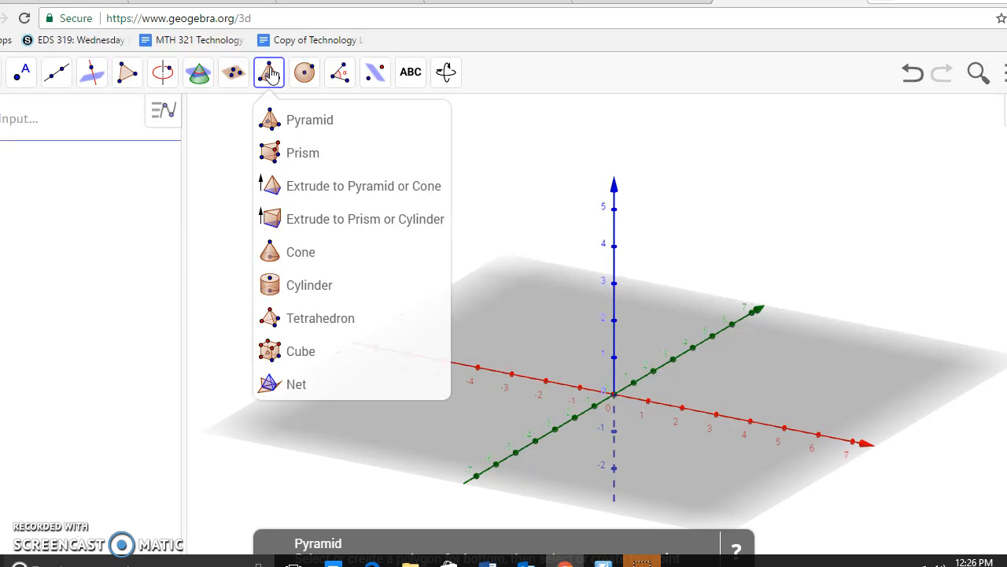
click(270, 74)
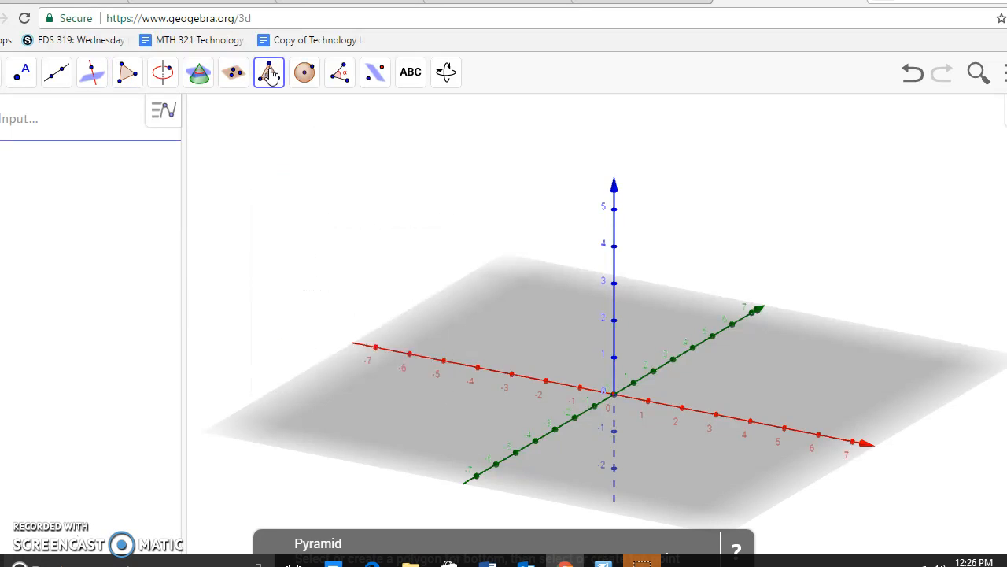
Draw a triangle with the Polygon tool at about (-4.8, 2.6, 0), (-5.6, -1.9, 0) and (0, 0, 0.8) on the z-axis
click(127, 73)
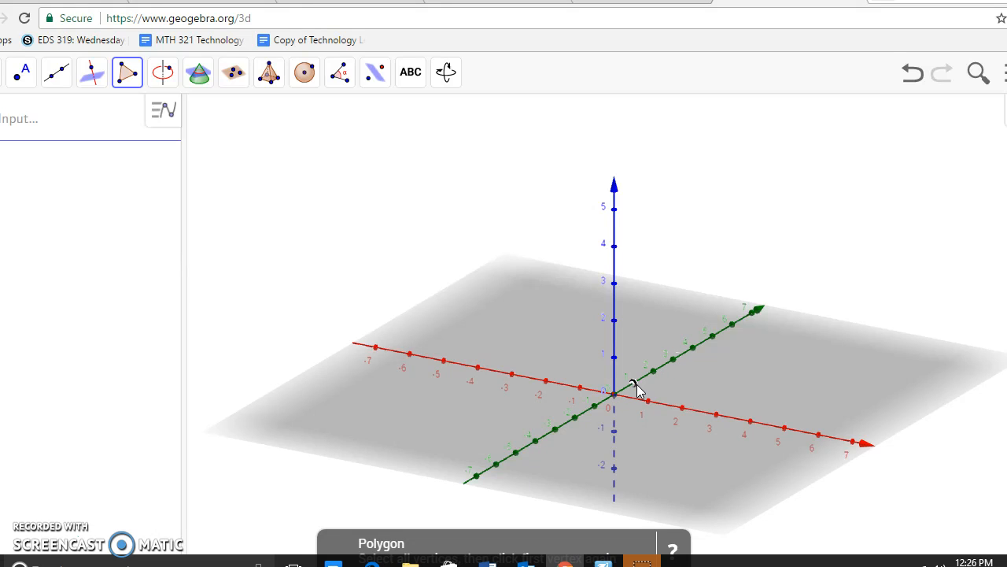
right_drag(673, 362, 789, 351)
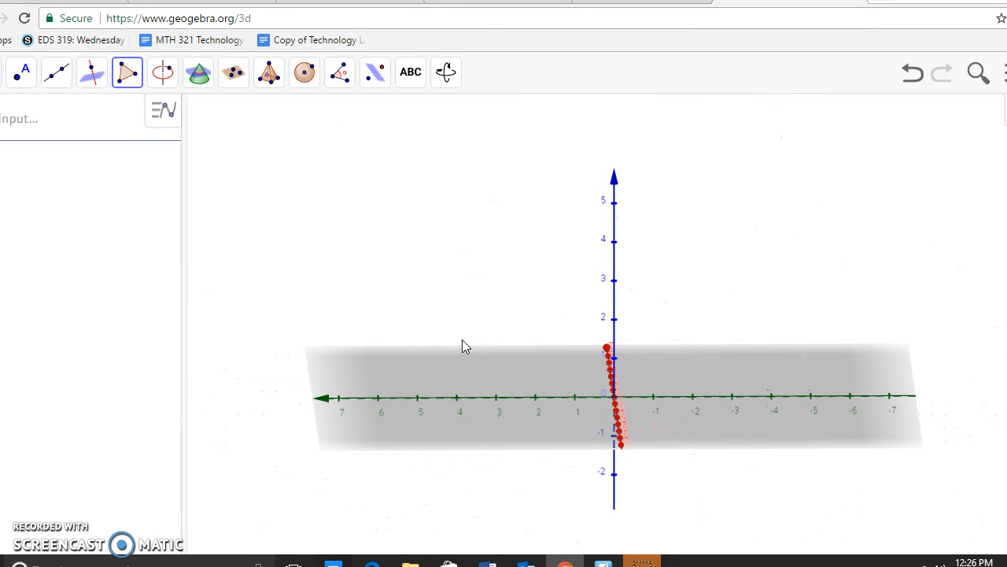
click(130, 73)
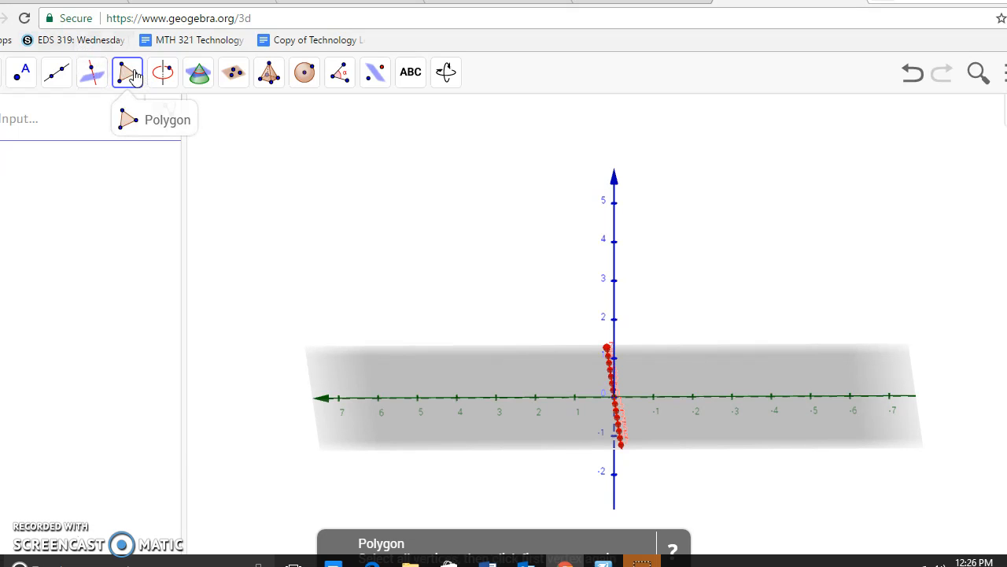
click(146, 120)
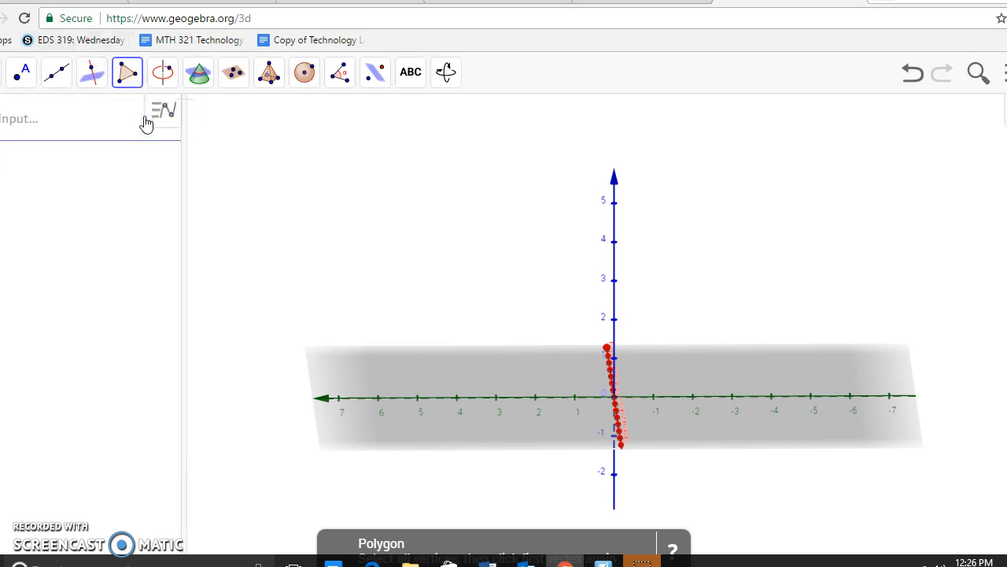
click(515, 430)
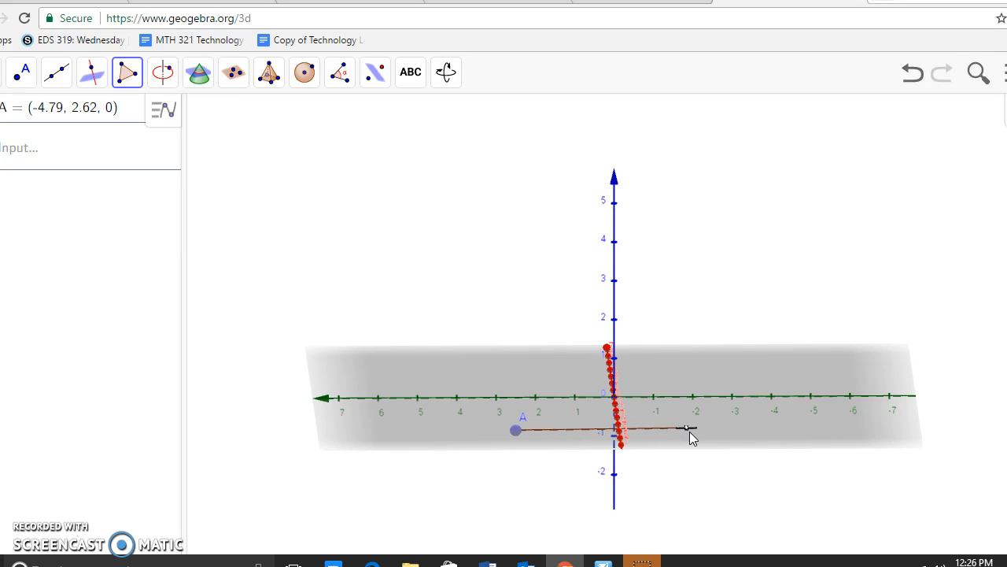
click(692, 434)
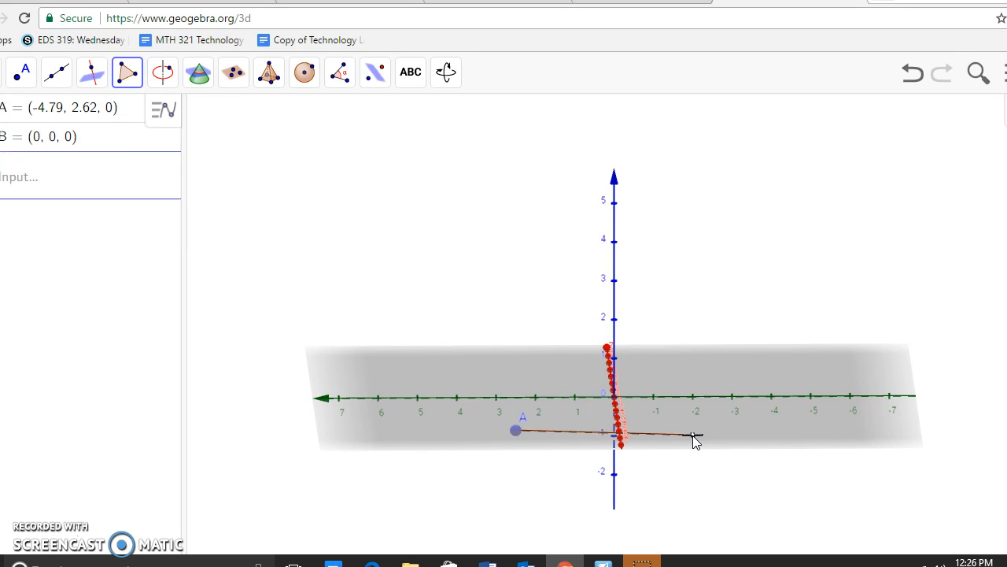
right_click(615, 373)
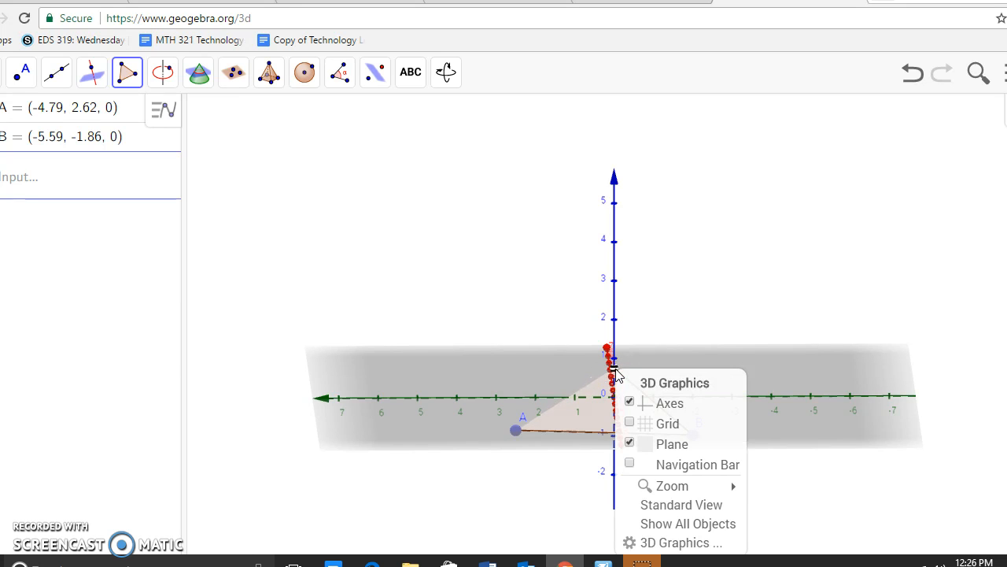
click(614, 367)
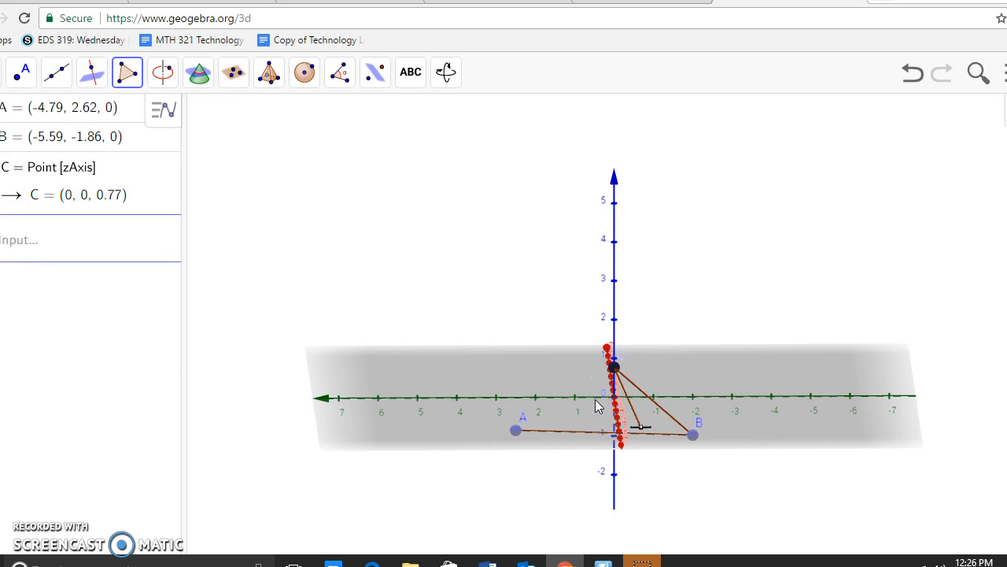
click(516, 431)
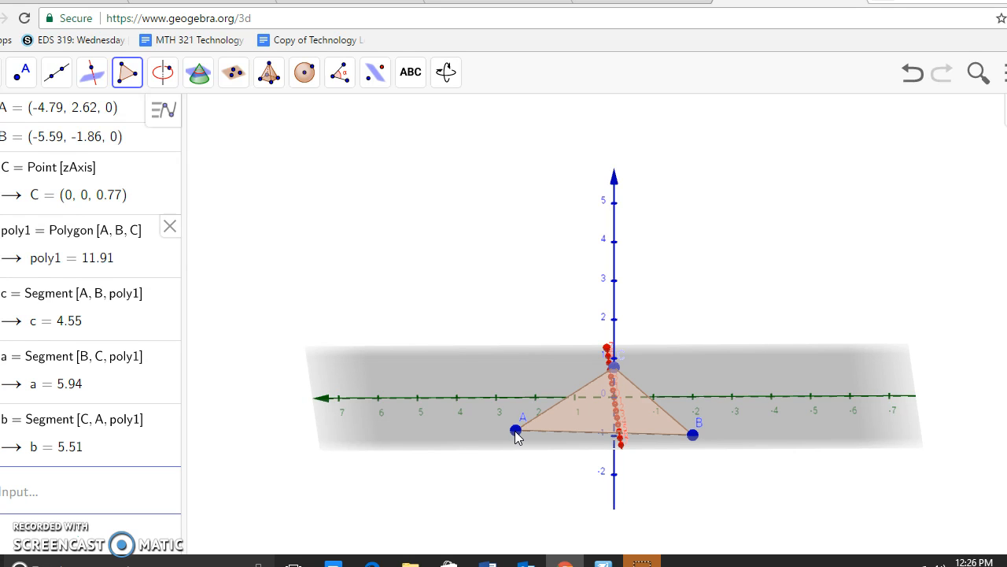
click(850, 371)
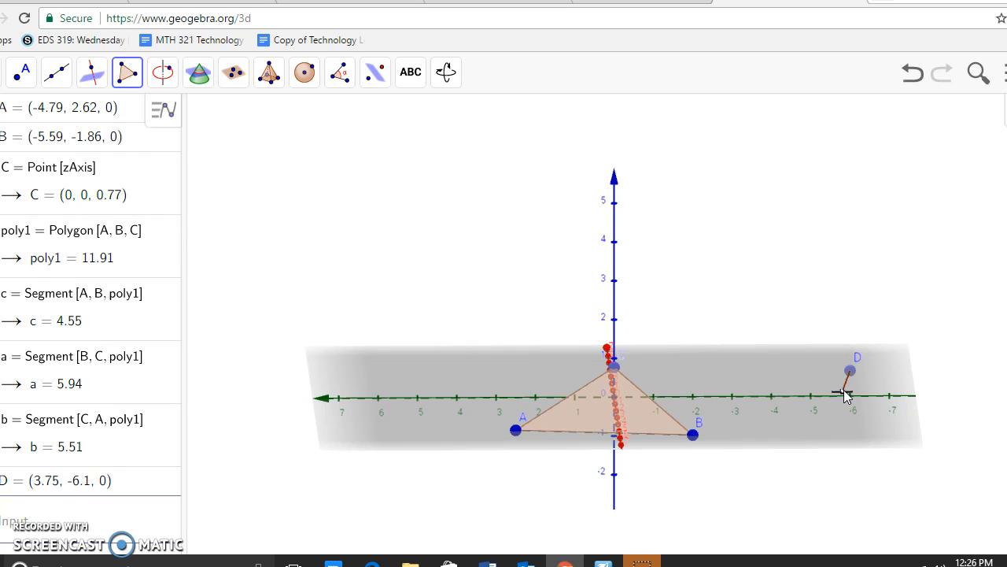
key(Escape)
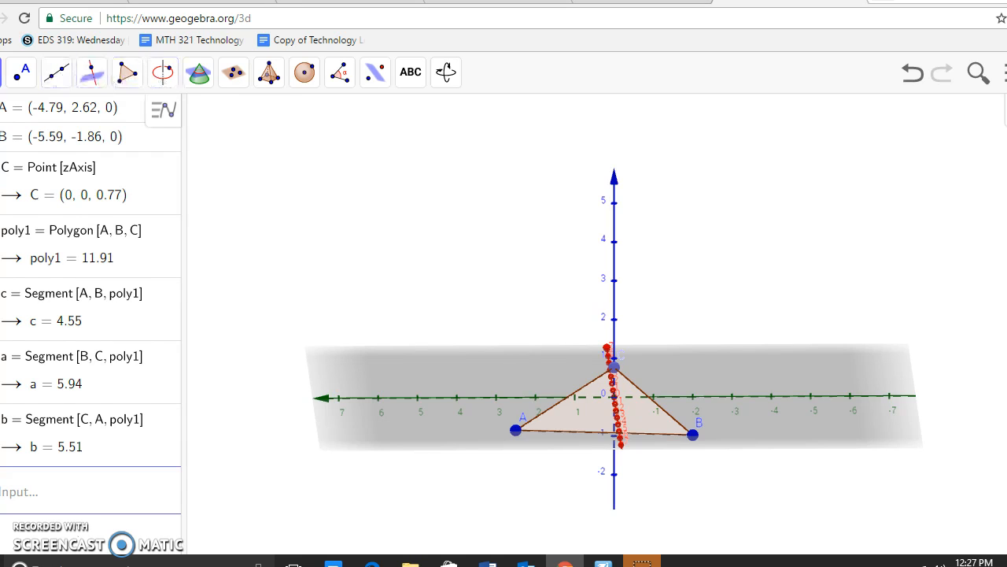
Draw a line on the base plane from the y-axis point (0, -6, 0) through (3, -6, 0)
click(11, 78)
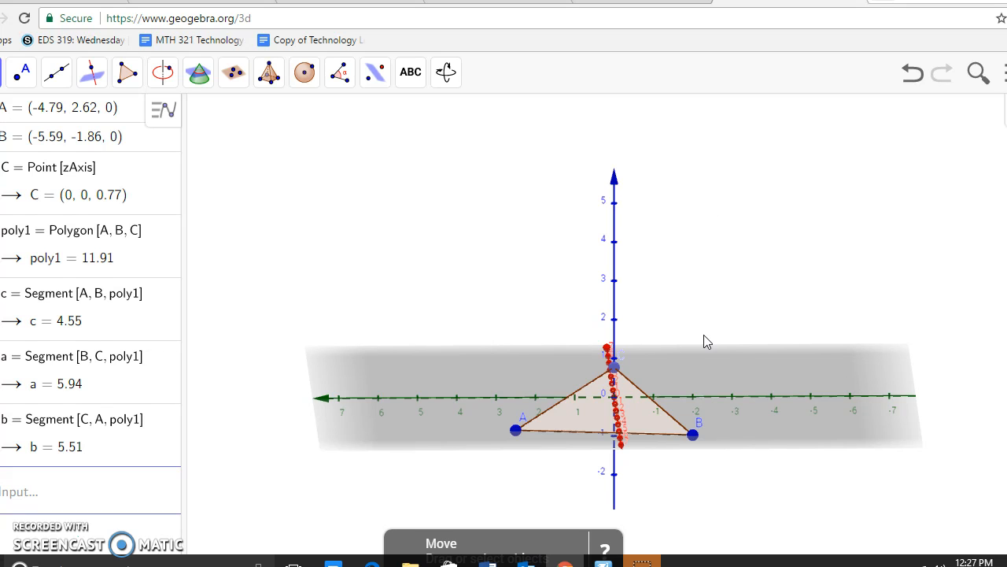
drag(762, 345, 604, 374)
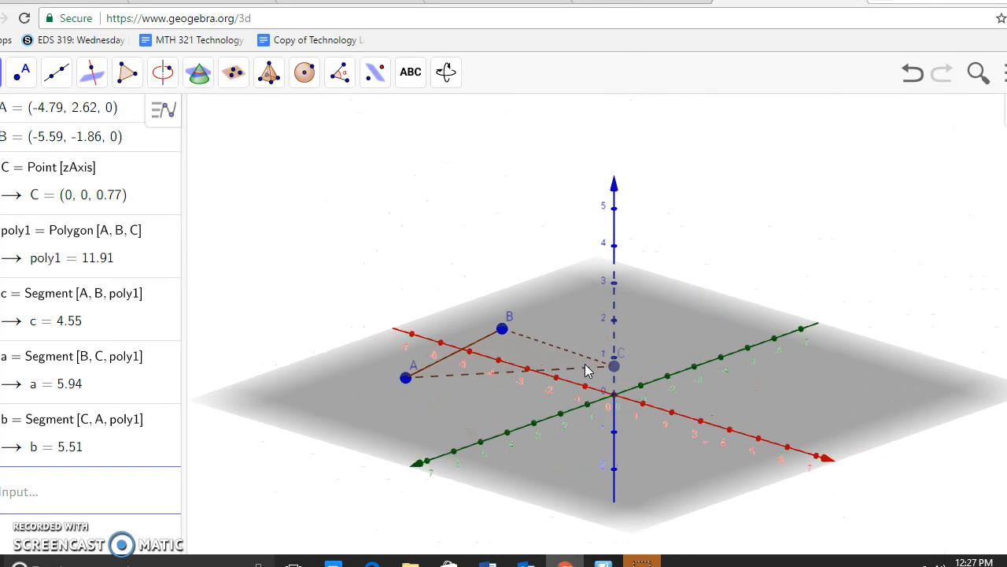
click(53, 77)
click(83, 120)
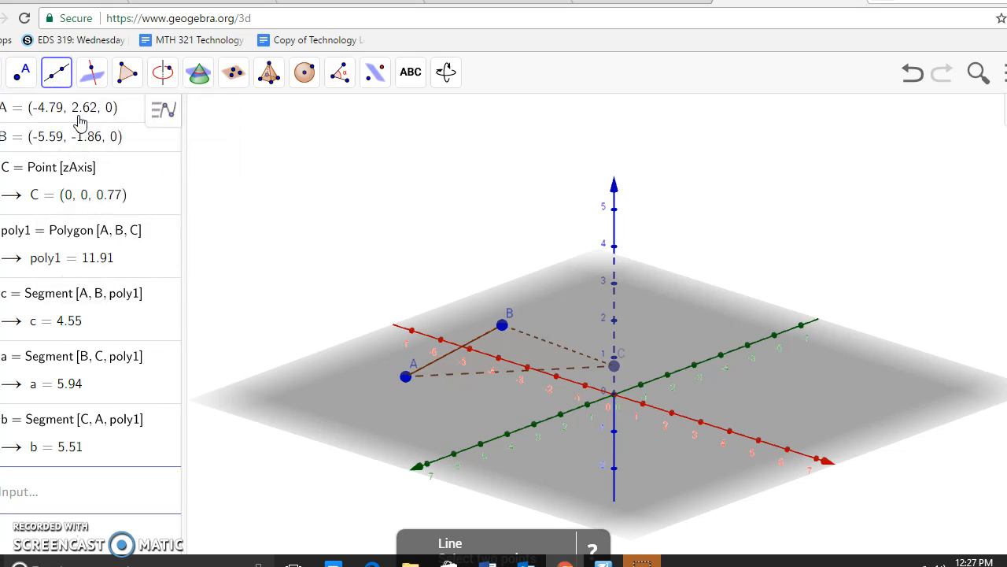
click(775, 336)
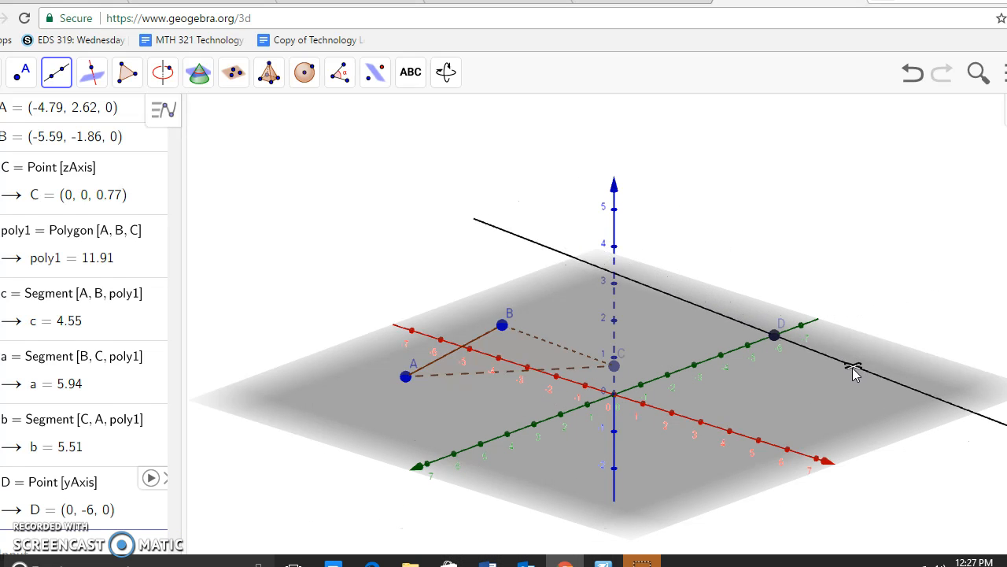
click(860, 364)
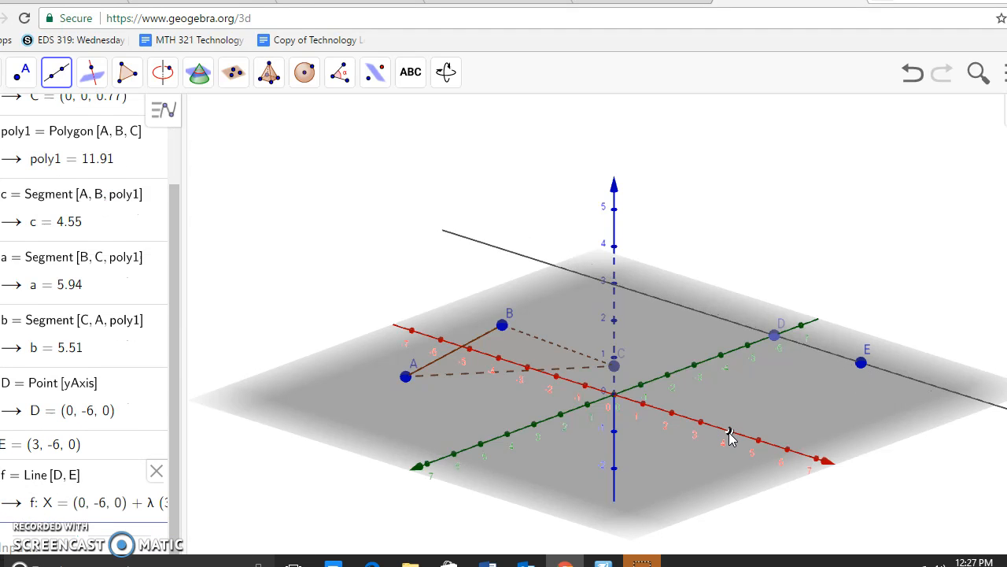
Draw lines from (4, 0, 0) on the x-axis through point E and through the origin, and from the origin through point D
click(729, 432)
click(865, 366)
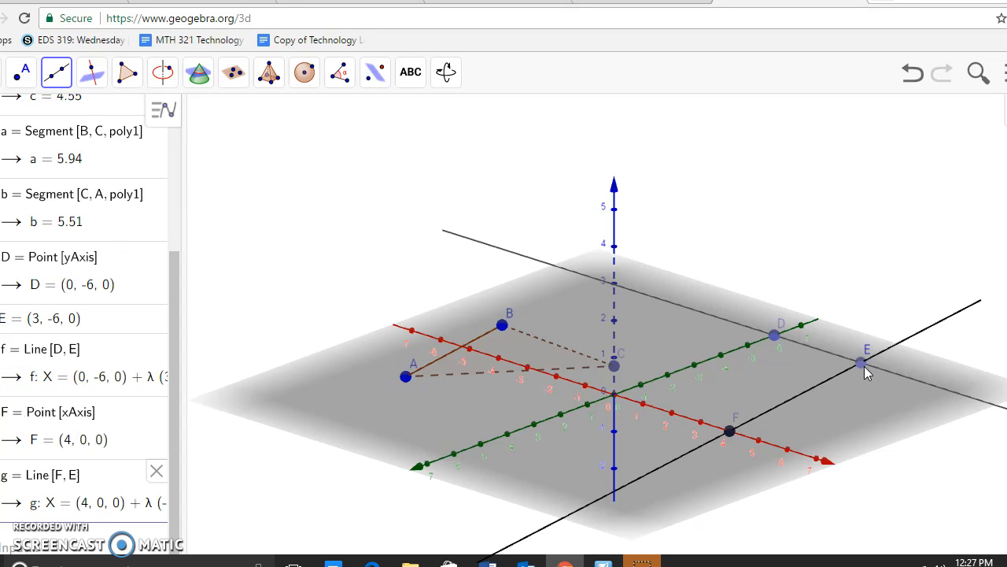
click(729, 429)
click(614, 395)
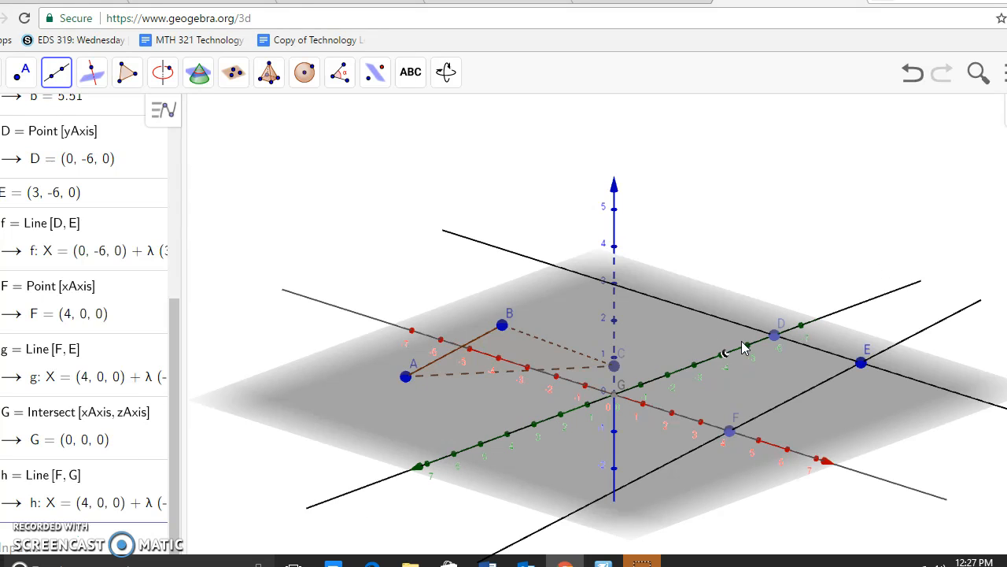
click(776, 337)
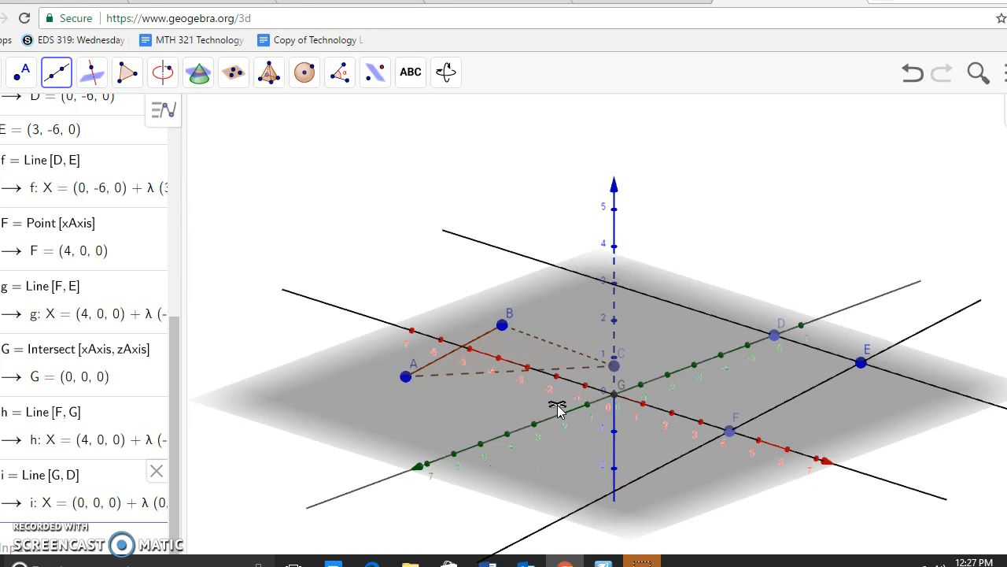
click(719, 433)
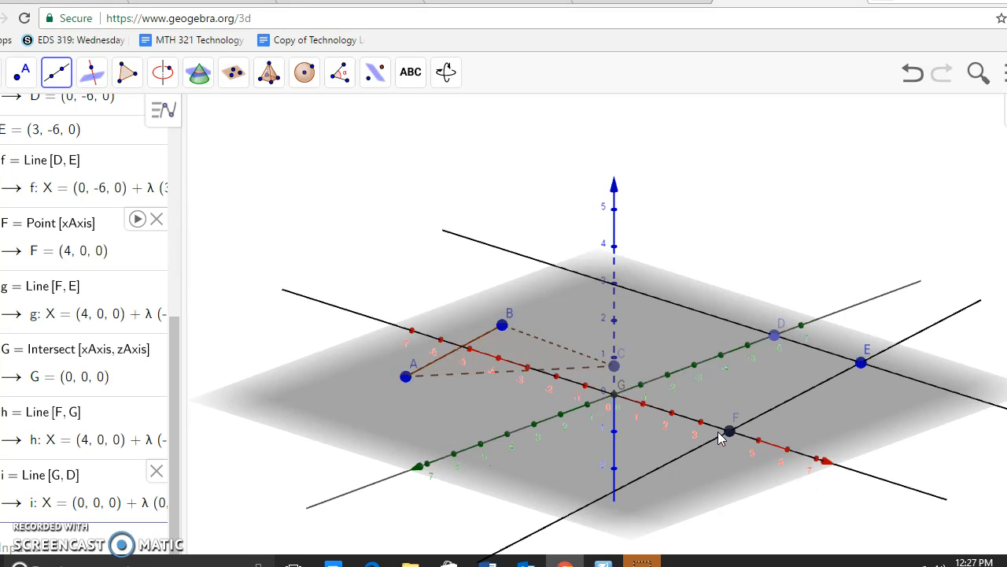
drag(669, 465, 737, 446)
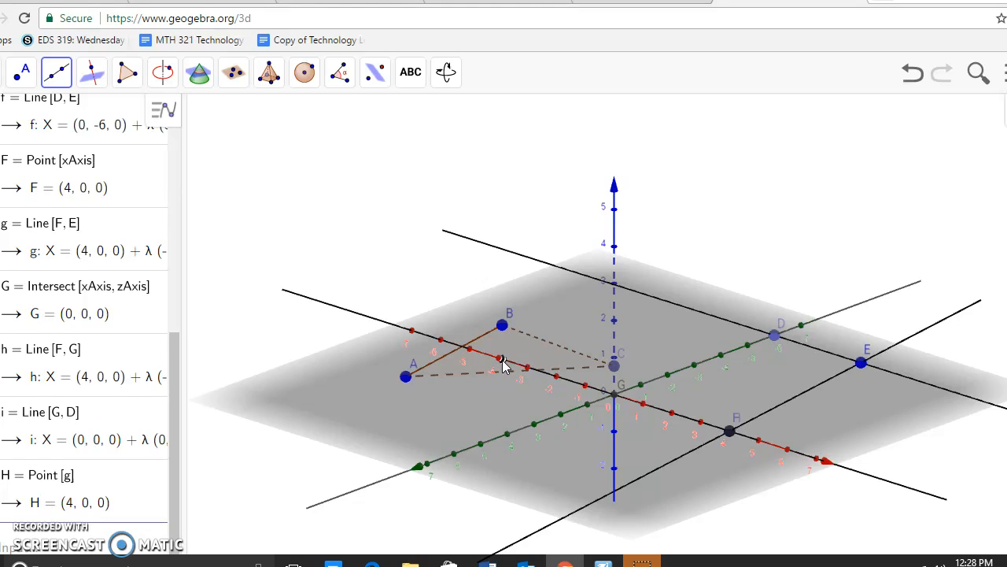
key(ctrl+z)
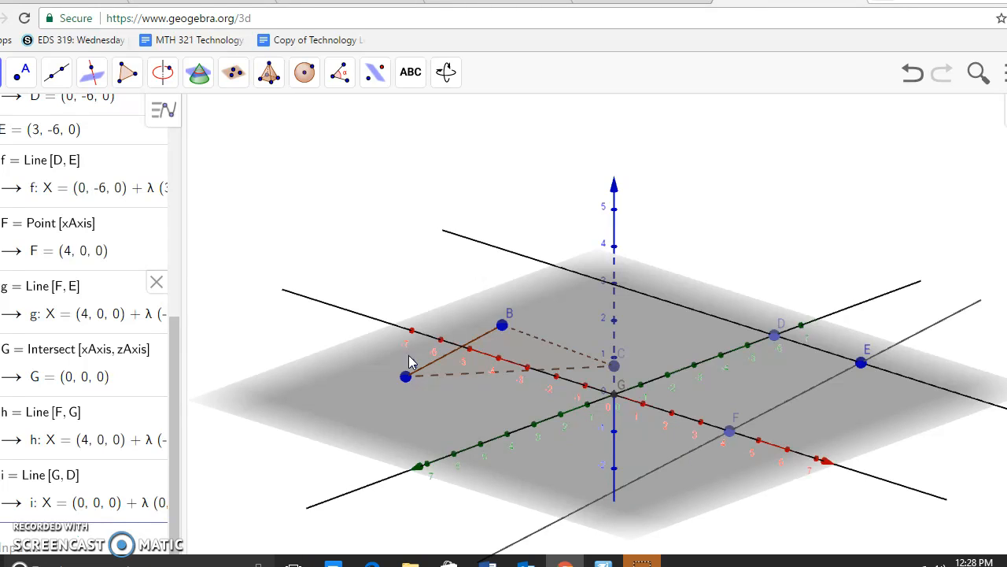
key(Escape)
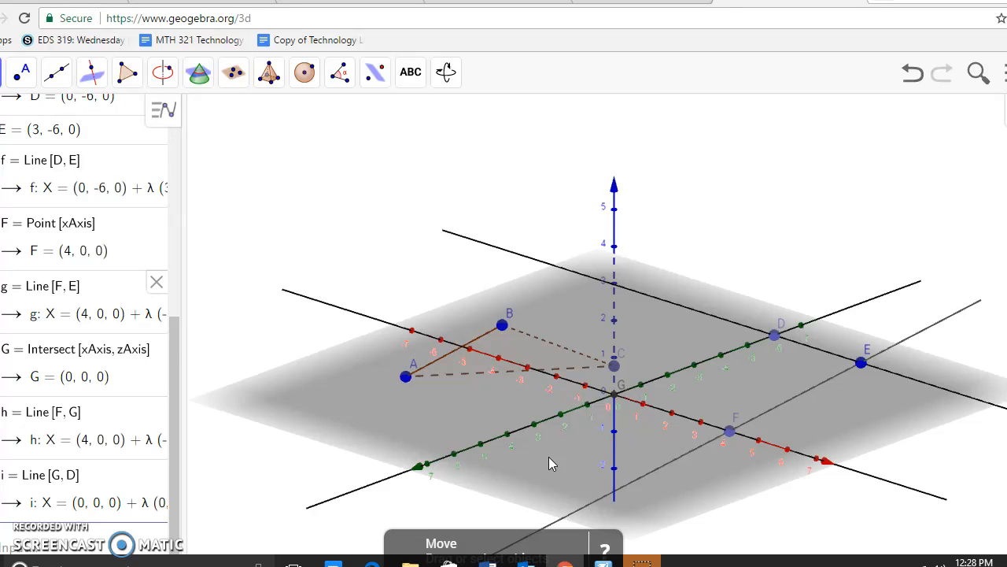
Delete points F and E together with the lines that depend on them
click(732, 431)
key(Delete)
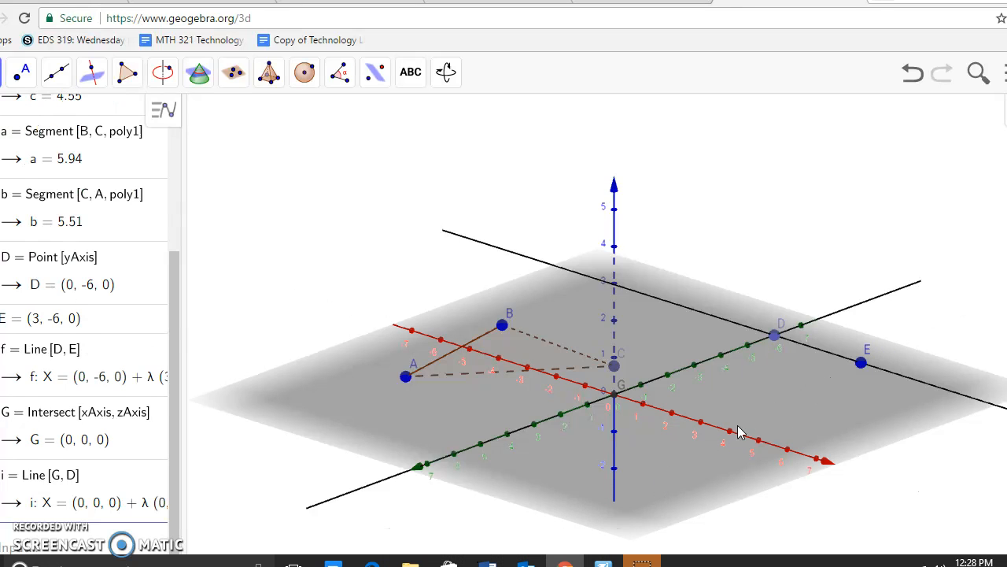
click(860, 366)
key(Delete)
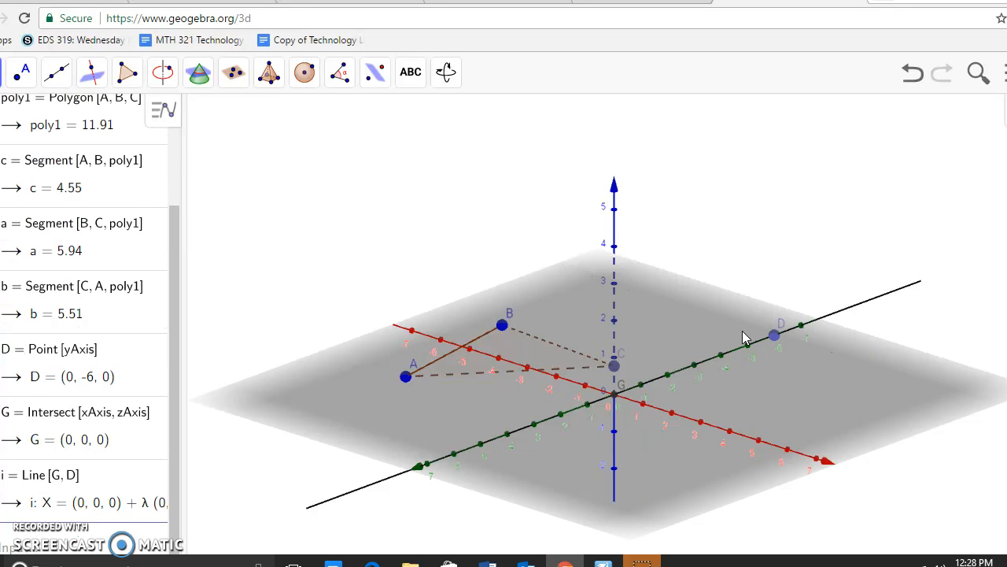
Delete point D with its line, and draw a segment from about (0, -5.2, 0) on the y-axis to (3.1, -5.4, 0)
click(775, 336)
key(Delete)
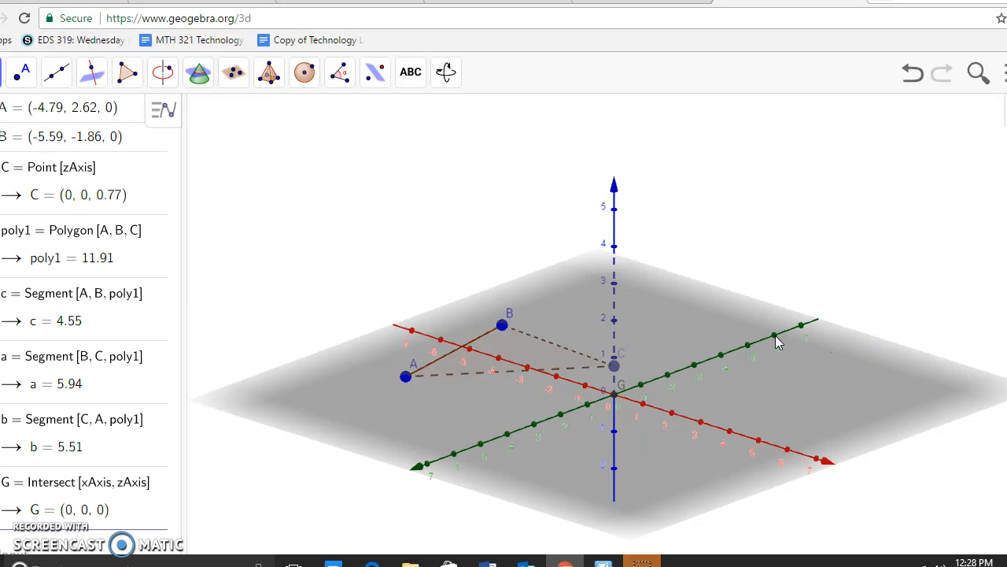
click(56, 72)
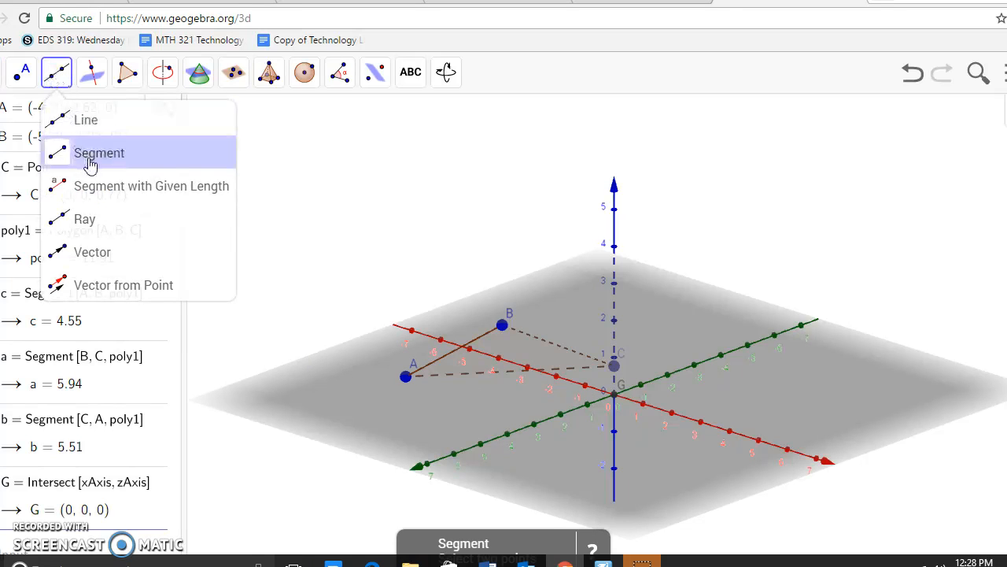
click(90, 154)
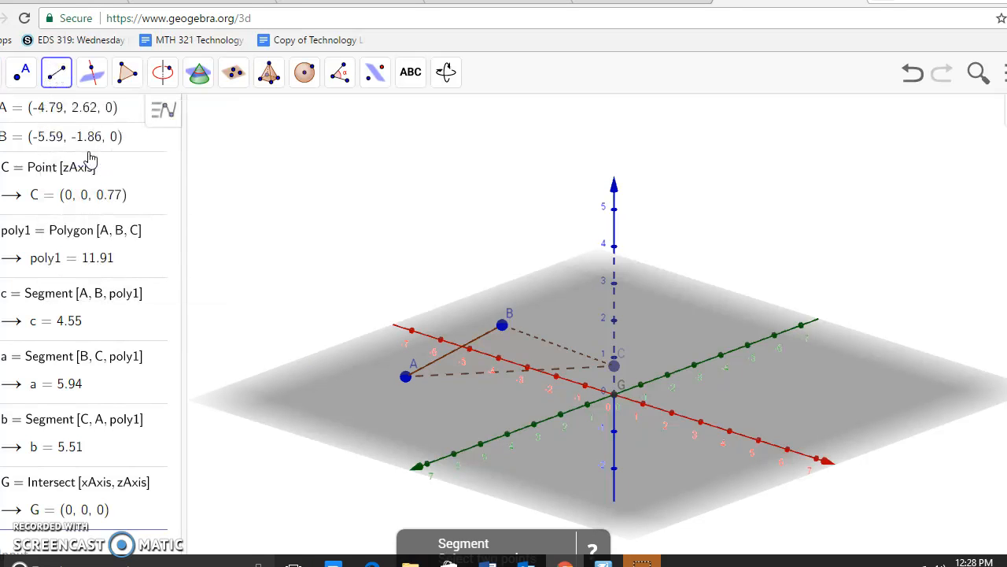
click(750, 345)
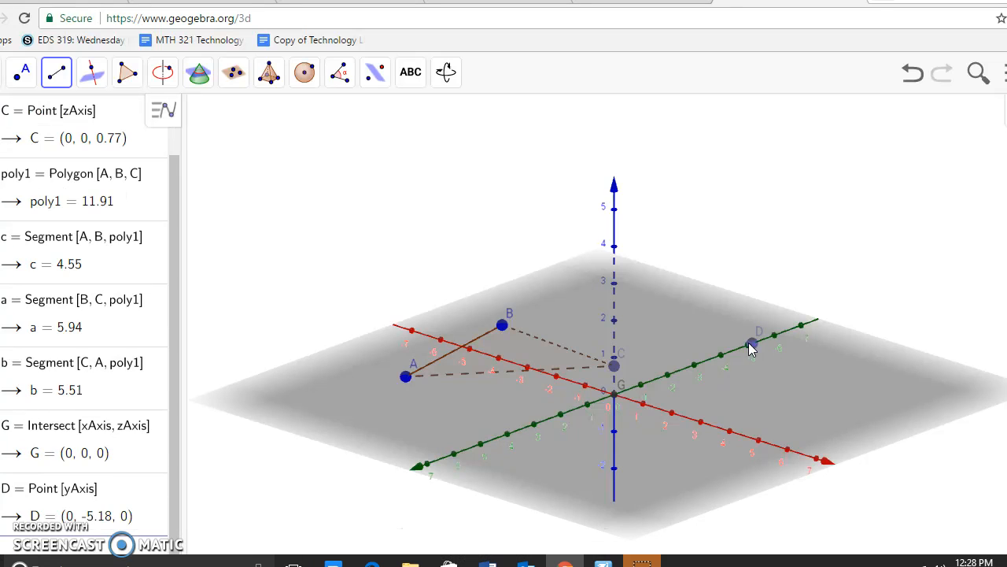
click(848, 369)
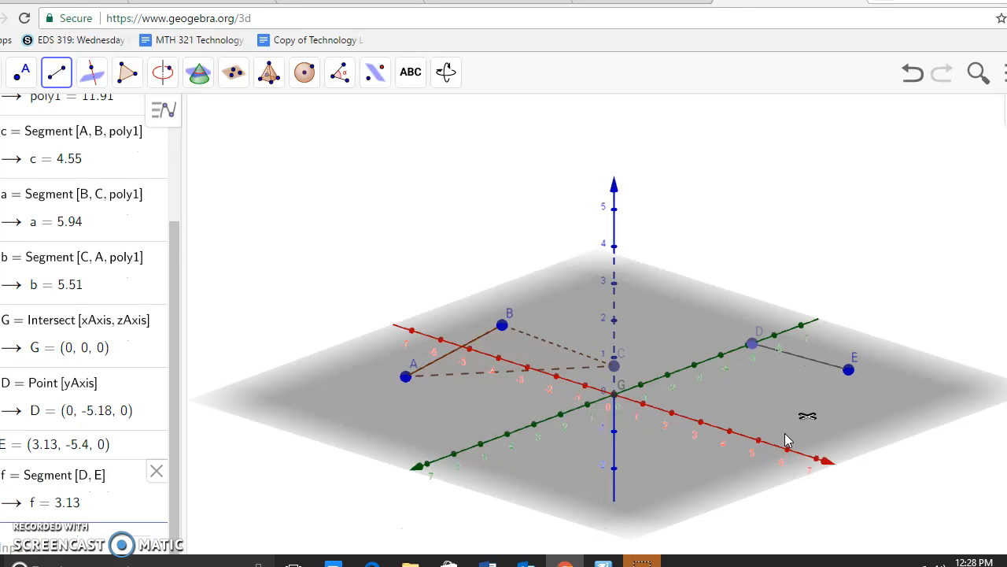
Draw segments from (5, 0, 0) on the x-axis to point E, from the origin to point F, and from the origin to point D
click(759, 442)
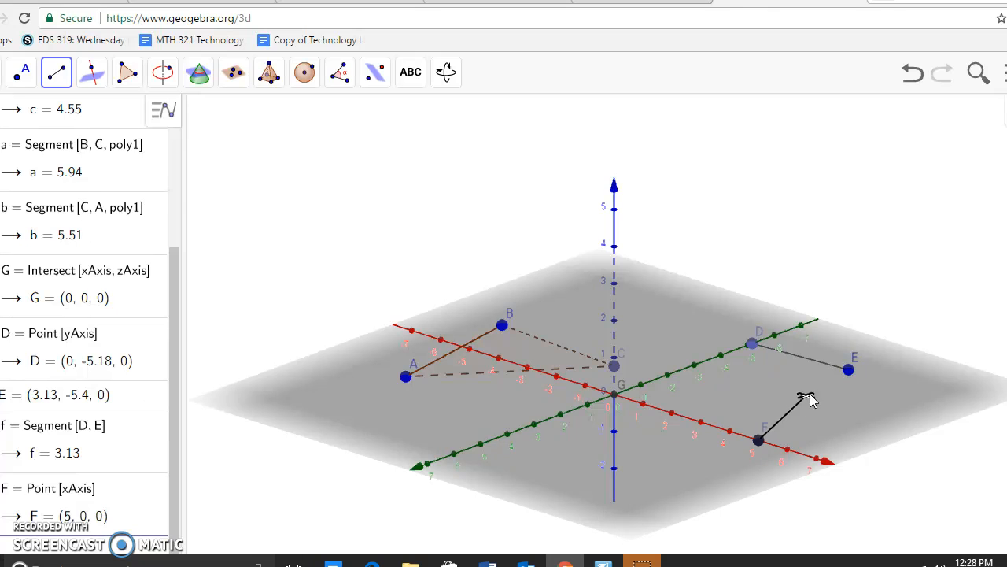
click(850, 370)
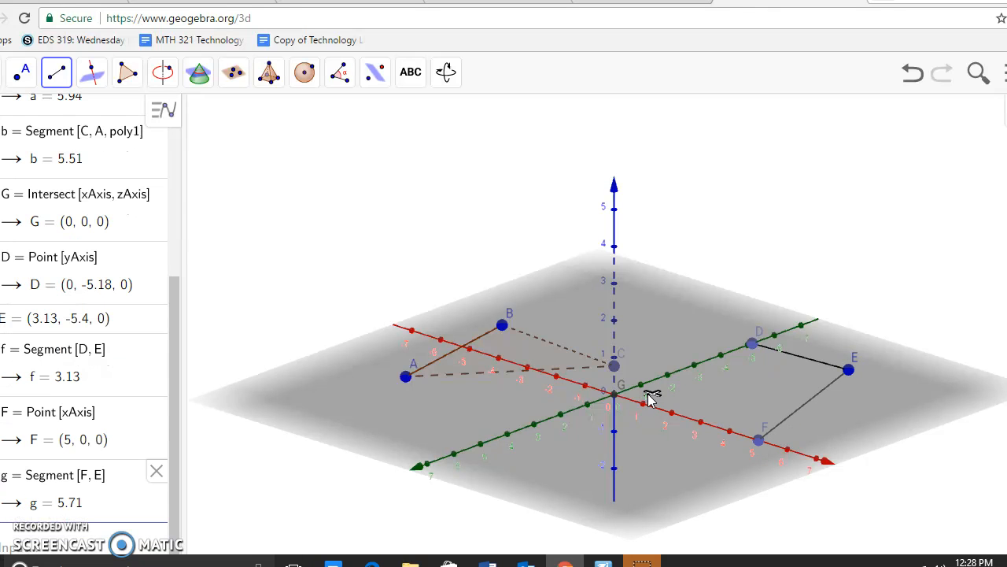
click(617, 399)
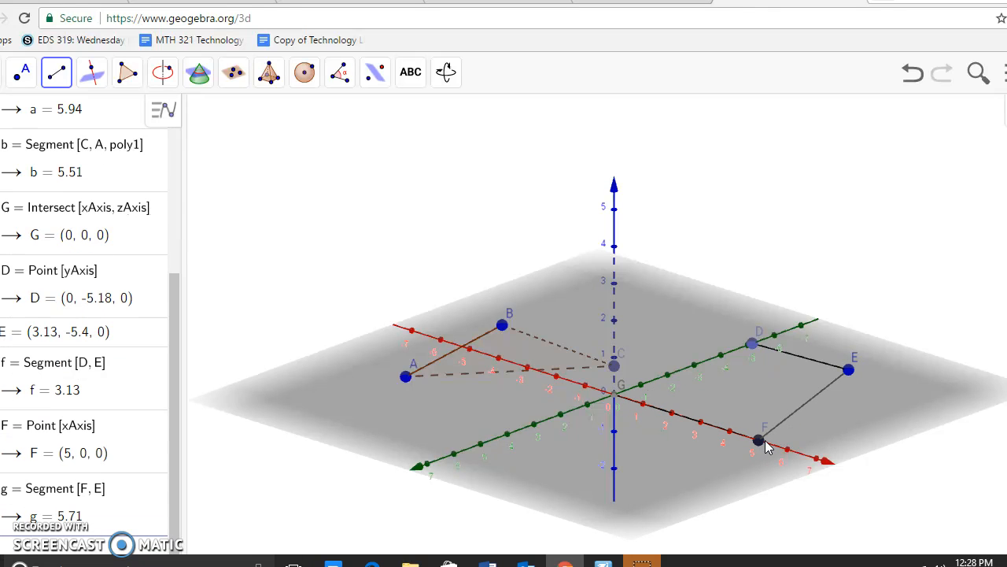
click(761, 441)
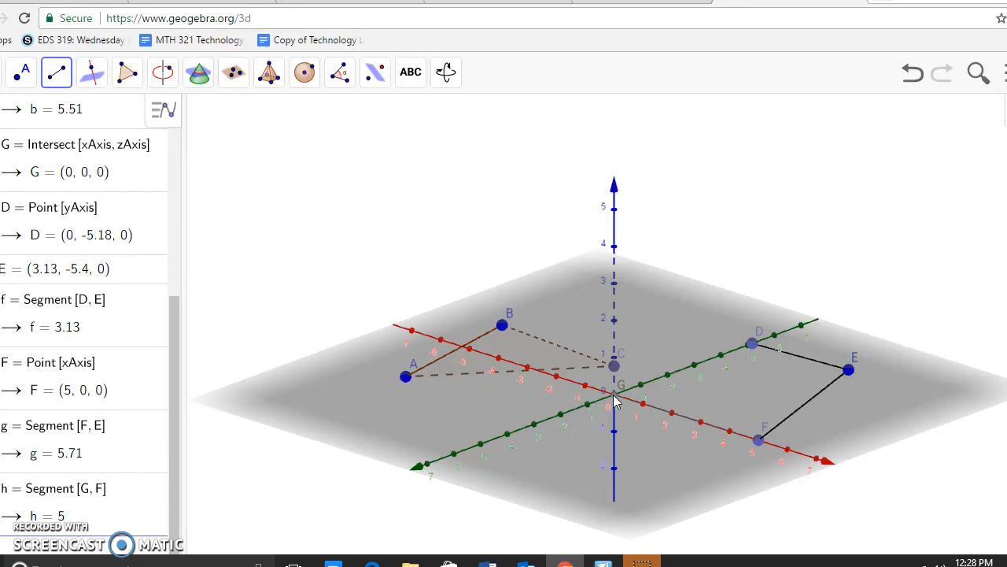
click(753, 345)
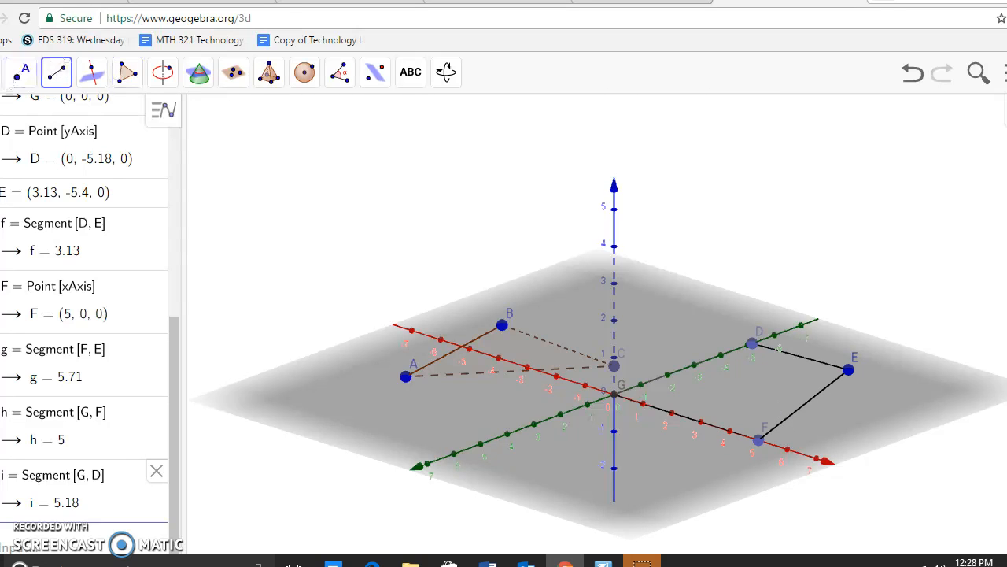
Move point E to about (4.8, -5.1, 0) so the four segments form a nearly square outline
click(17, 75)
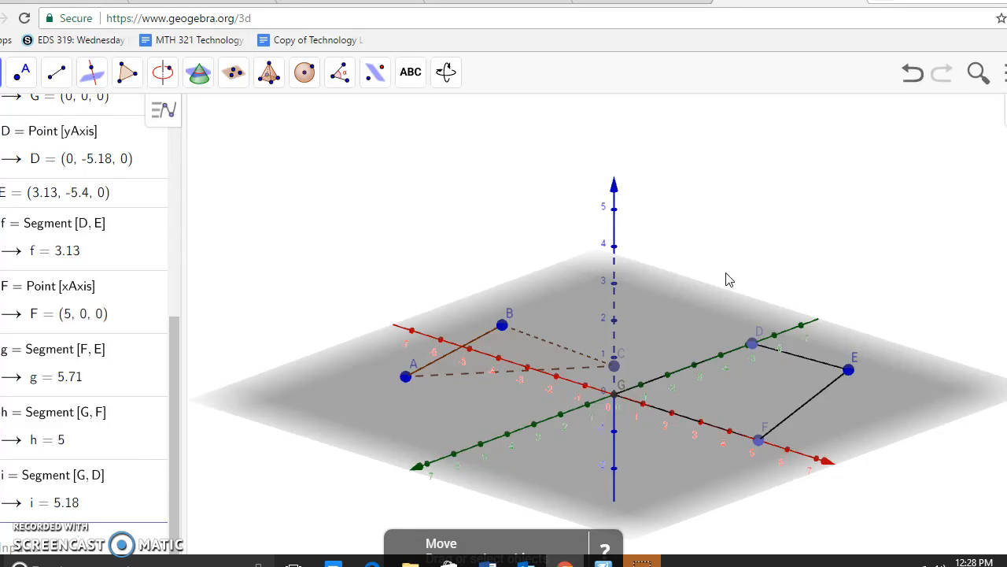
drag(848, 372, 872, 381)
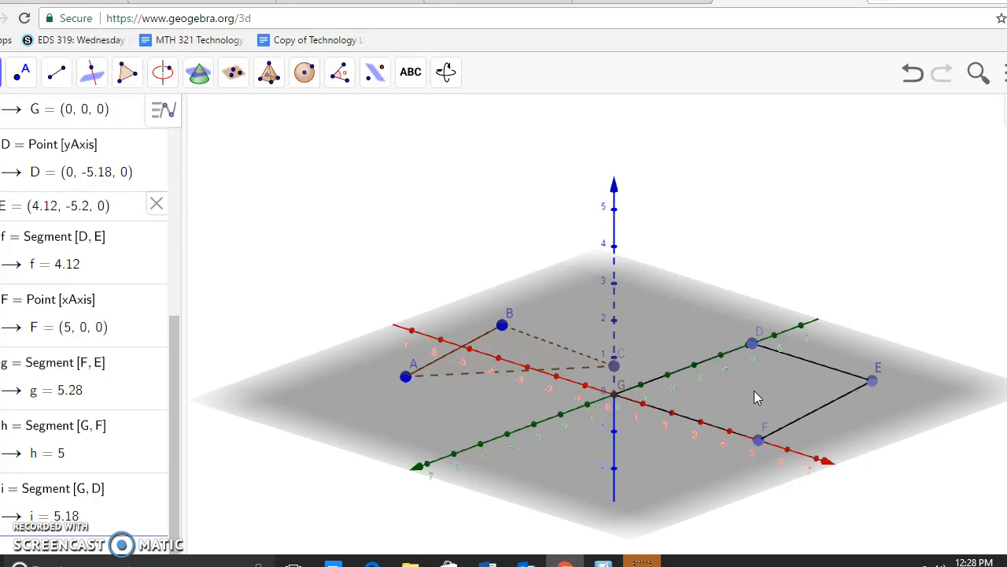
drag(768, 393, 806, 277)
drag(793, 175, 815, 172)
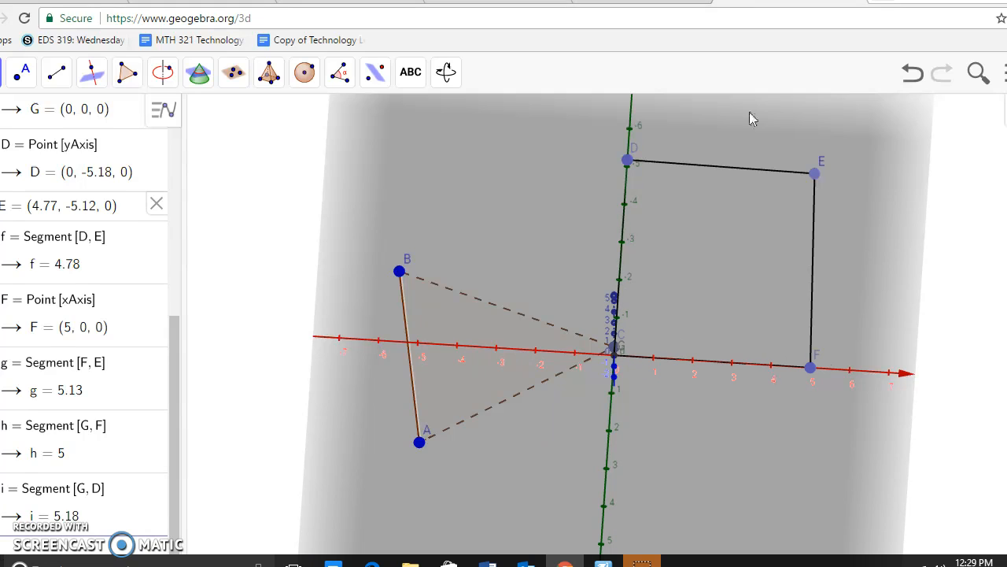
Create a filled quadrilateral with the Polygon tool through points E, D, G and F
drag(705, 303, 425, 384)
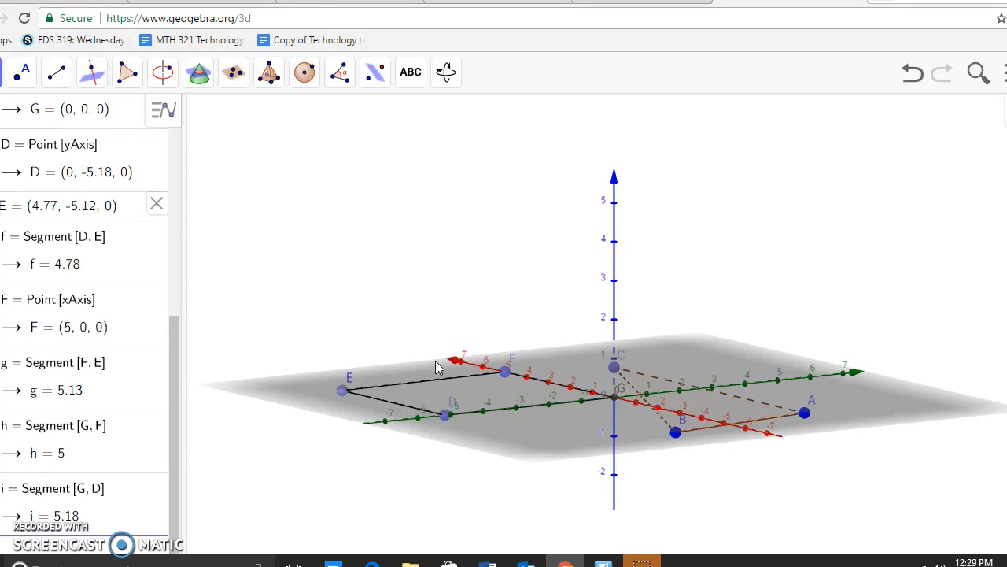
click(127, 73)
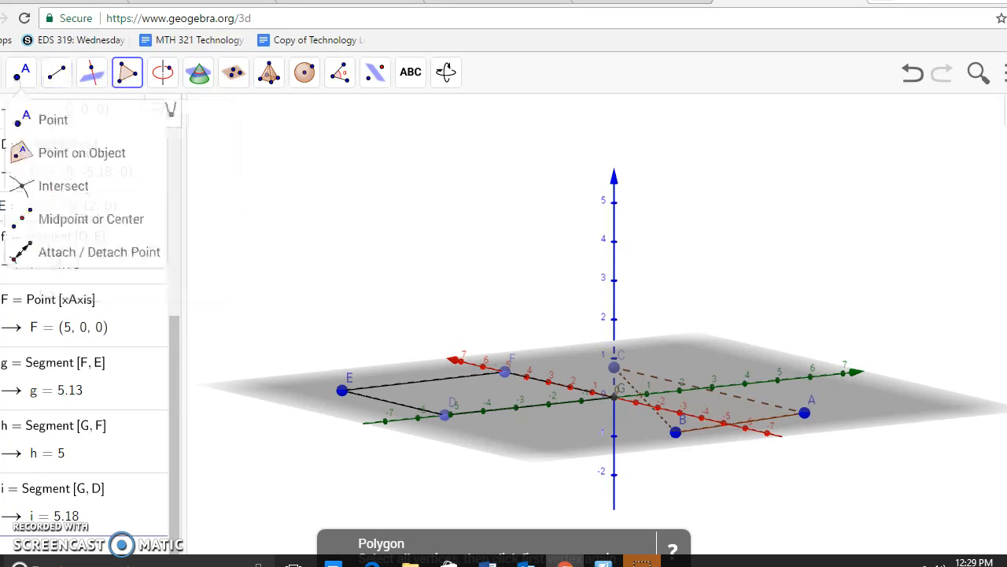
click(4, 73)
drag(586, 394, 561, 451)
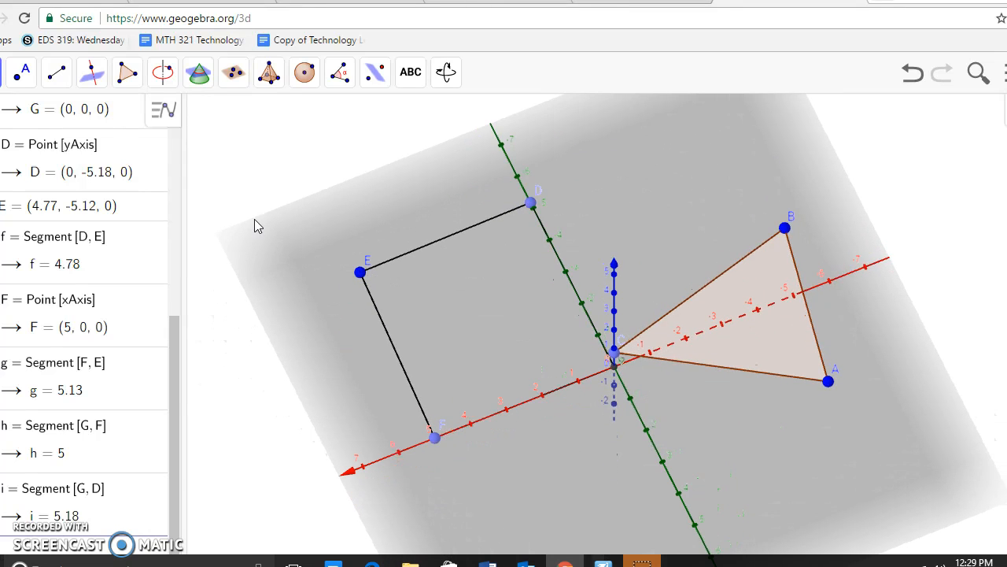
click(123, 77)
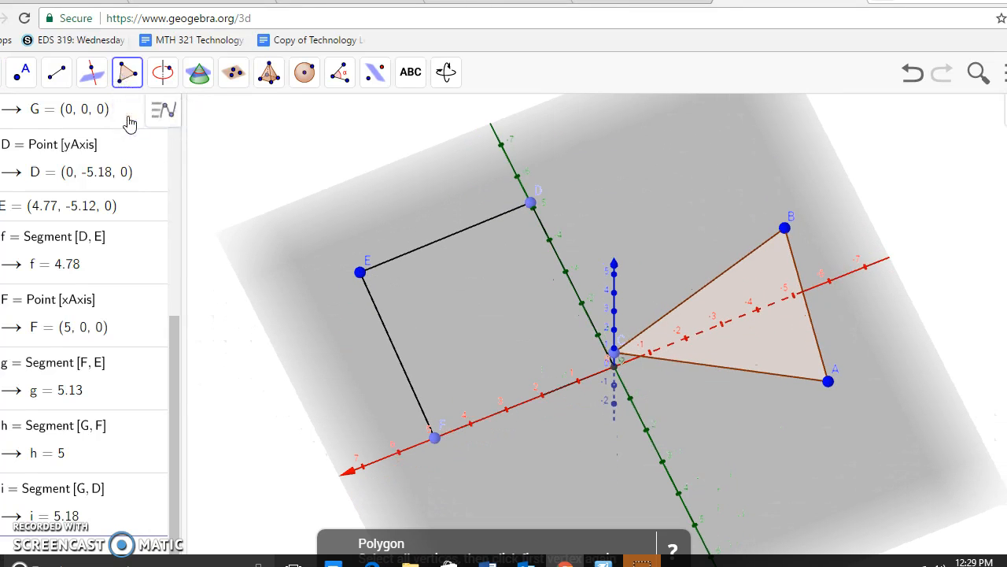
click(359, 273)
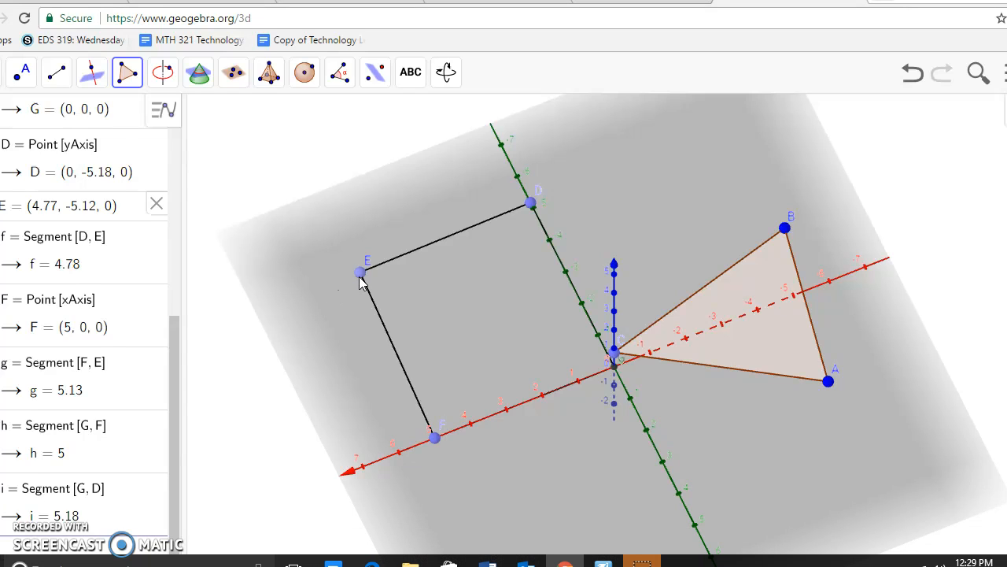
click(531, 204)
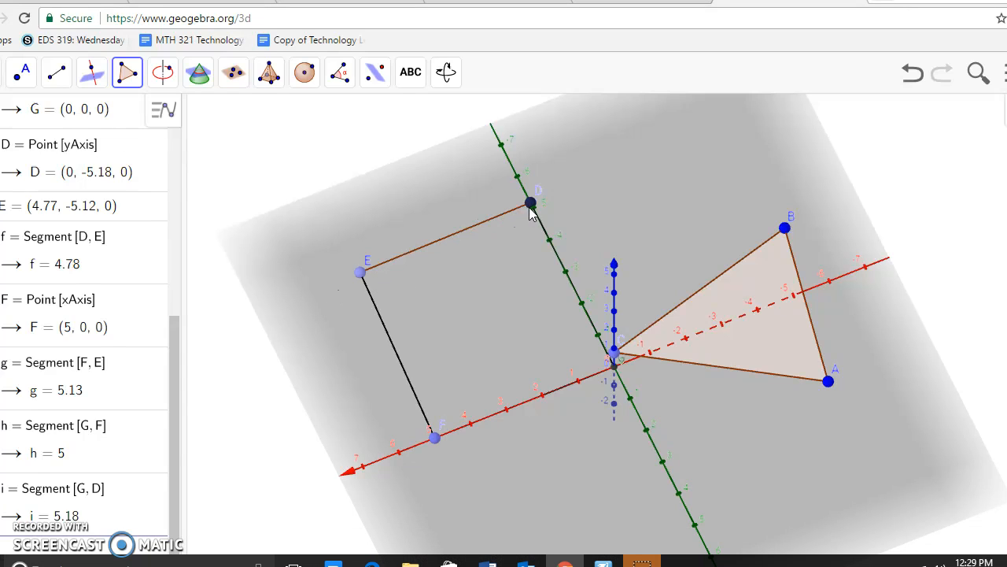
click(614, 355)
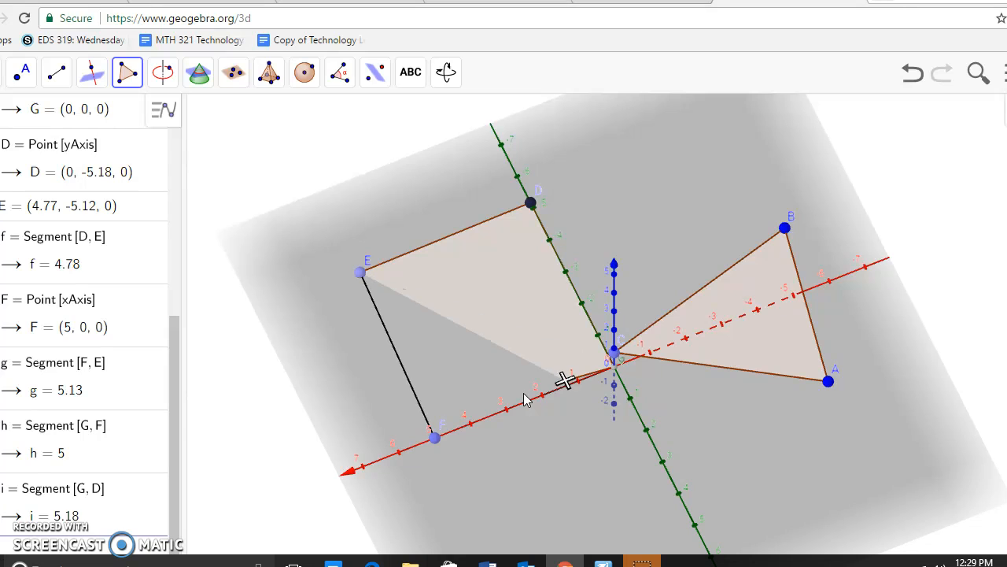
click(433, 437)
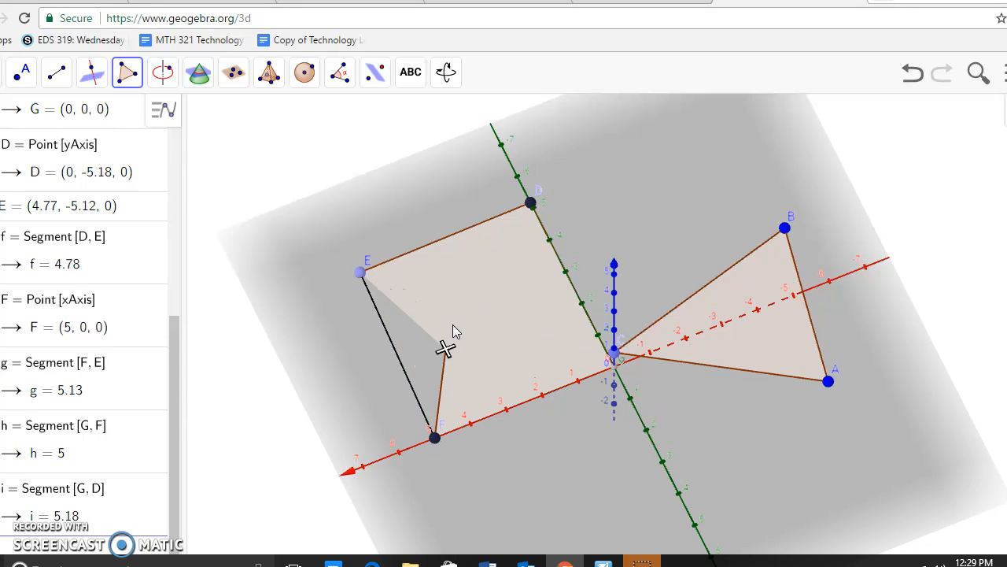
click(361, 270)
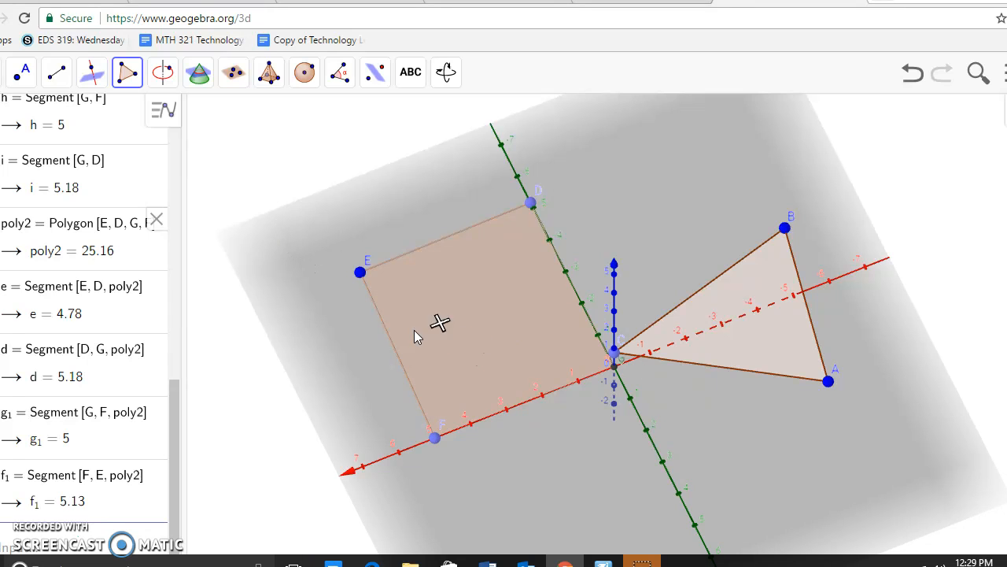
key(Escape)
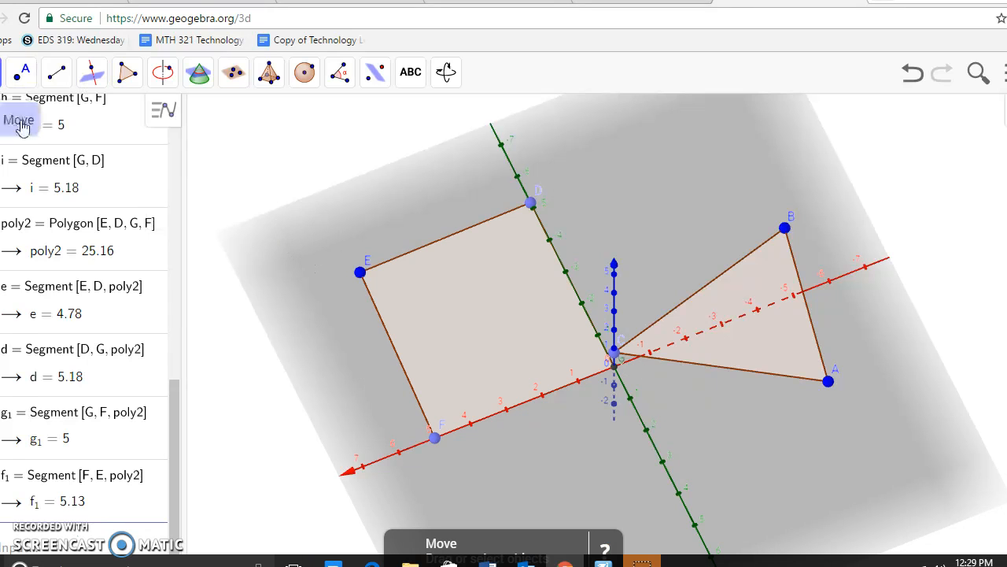
Examine the triangle and the quadrilateral on the base plane from the side and from an oblique angle
drag(569, 216, 621, 209)
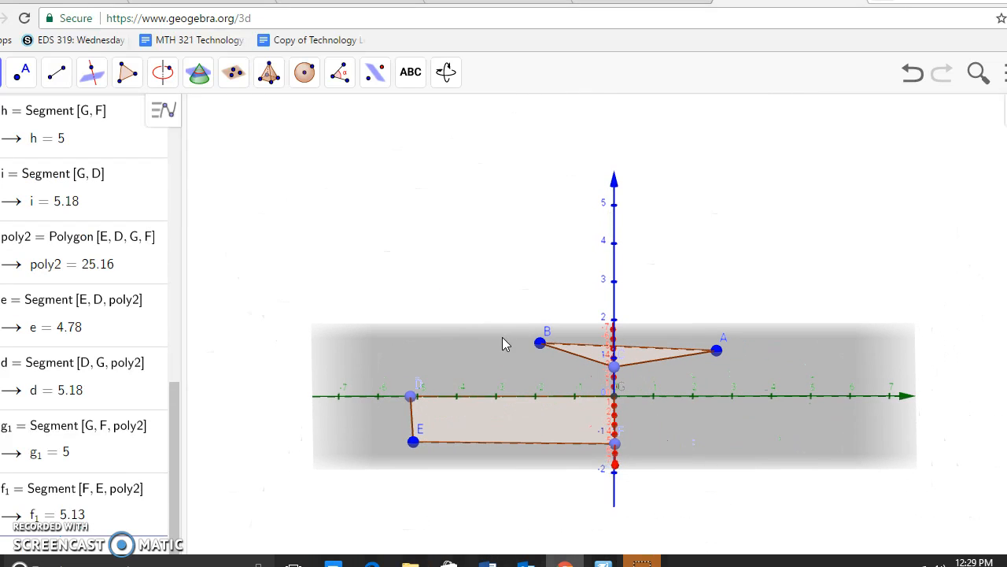
click(500, 429)
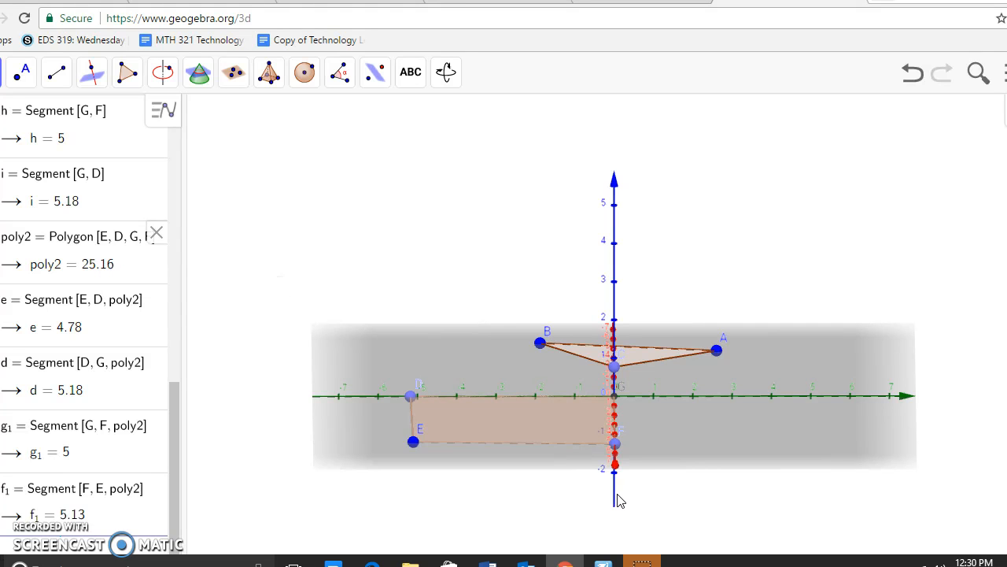
drag(428, 368, 503, 373)
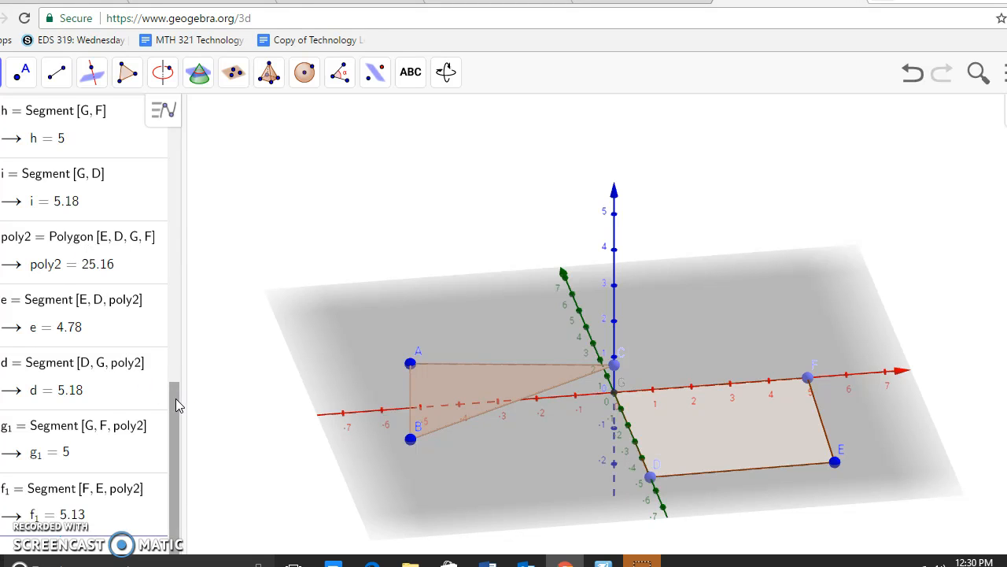
Examine the listed definitions of the quadrilateral, its side segments, the triangle and the points
click(79, 262)
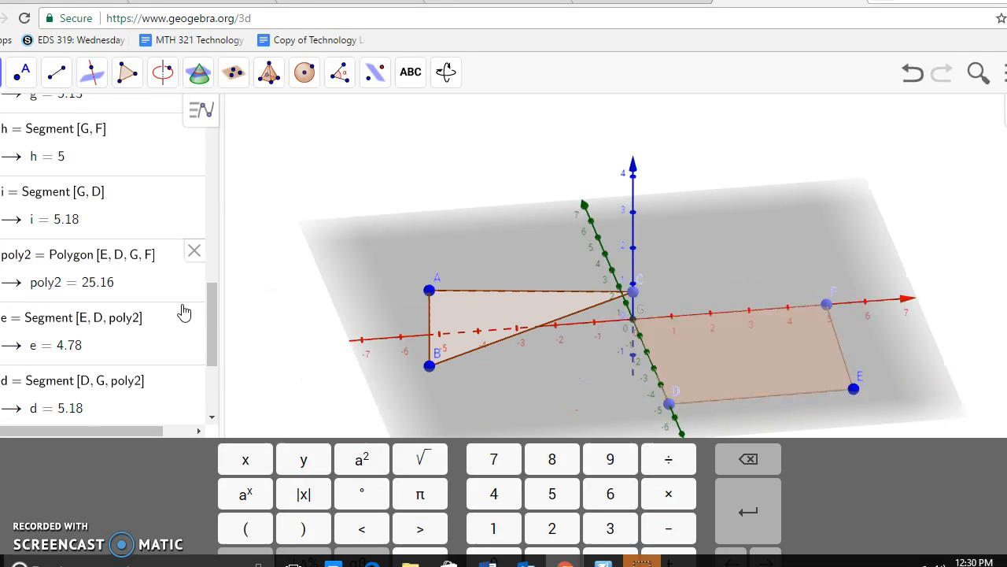
click(209, 306)
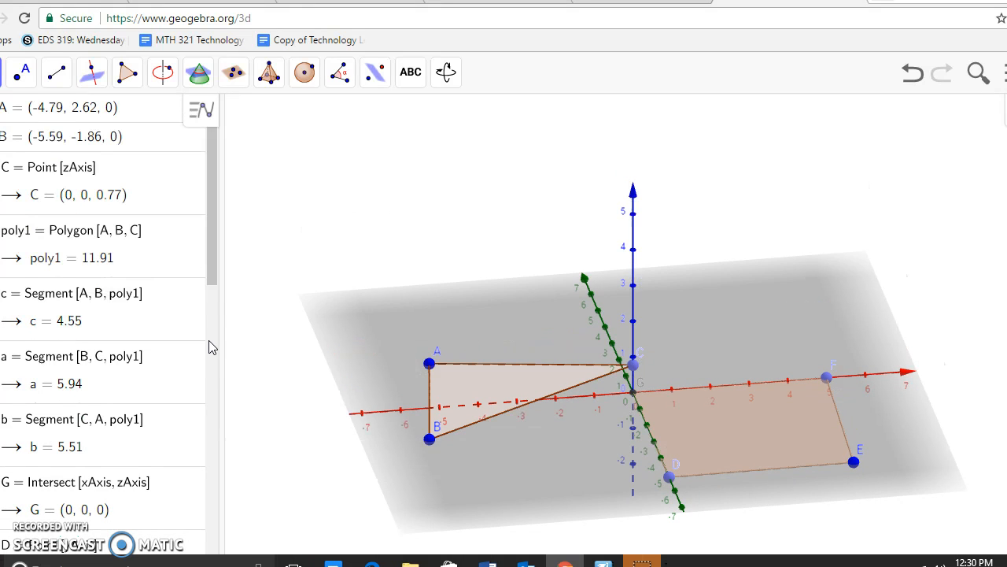
scroll(207, 252, down, 1)
drag(207, 252, 189, 489)
scroll(192, 501, down, 1)
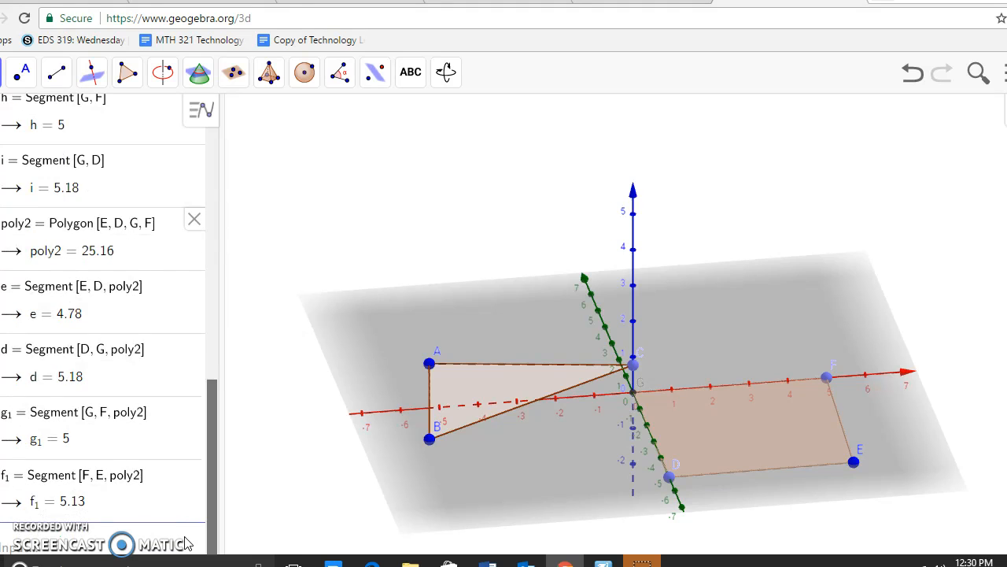
click(93, 312)
click(95, 327)
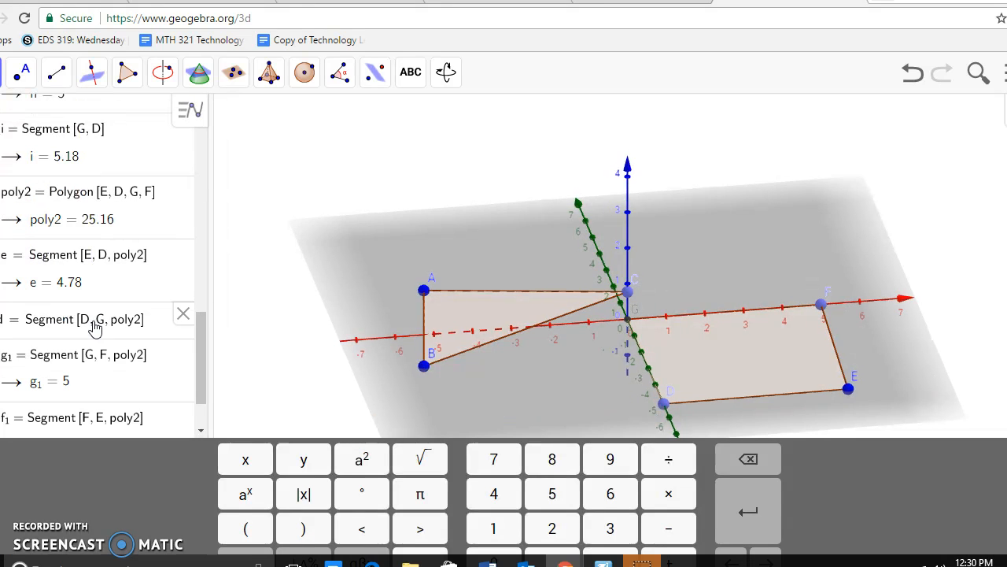
click(102, 368)
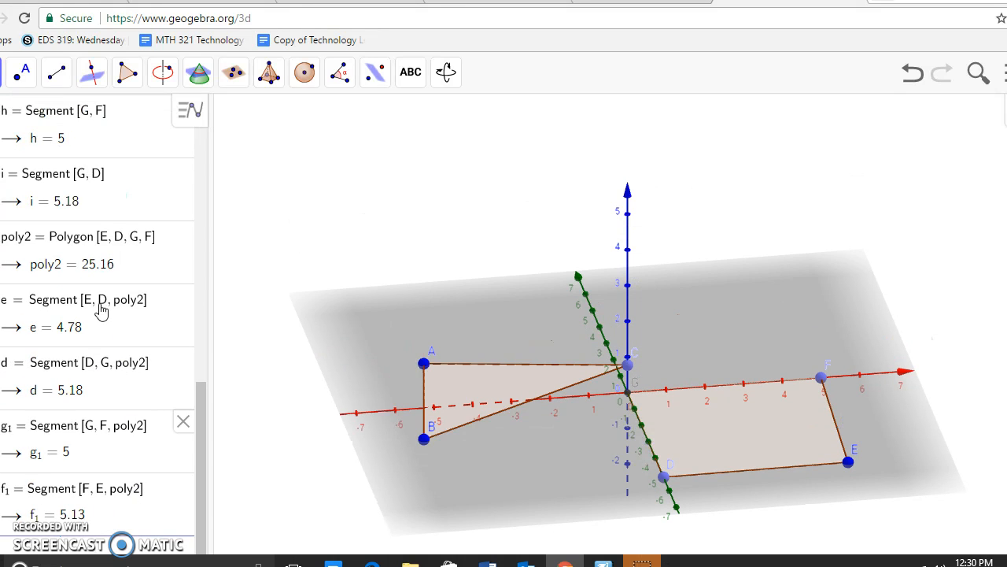
click(70, 245)
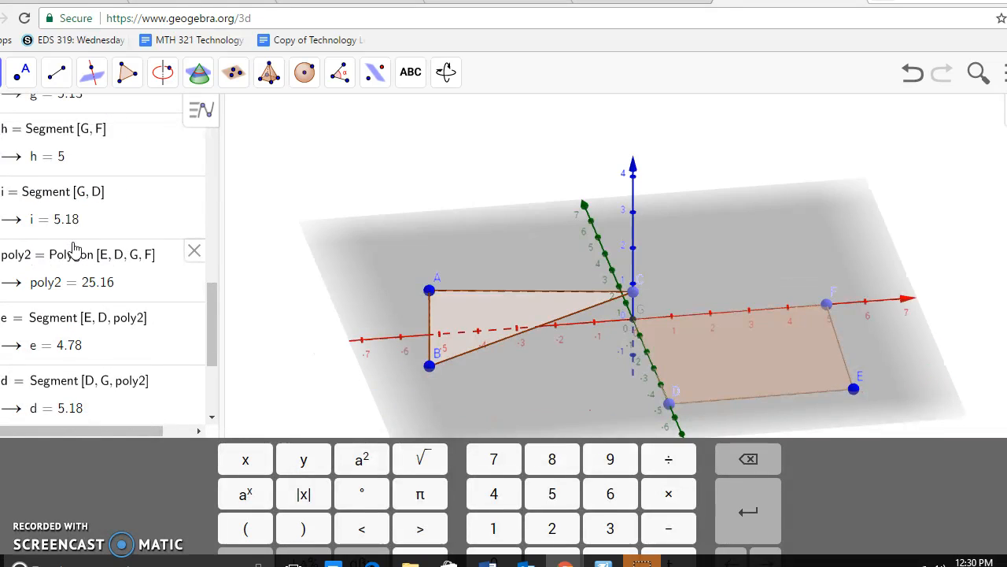
click(210, 345)
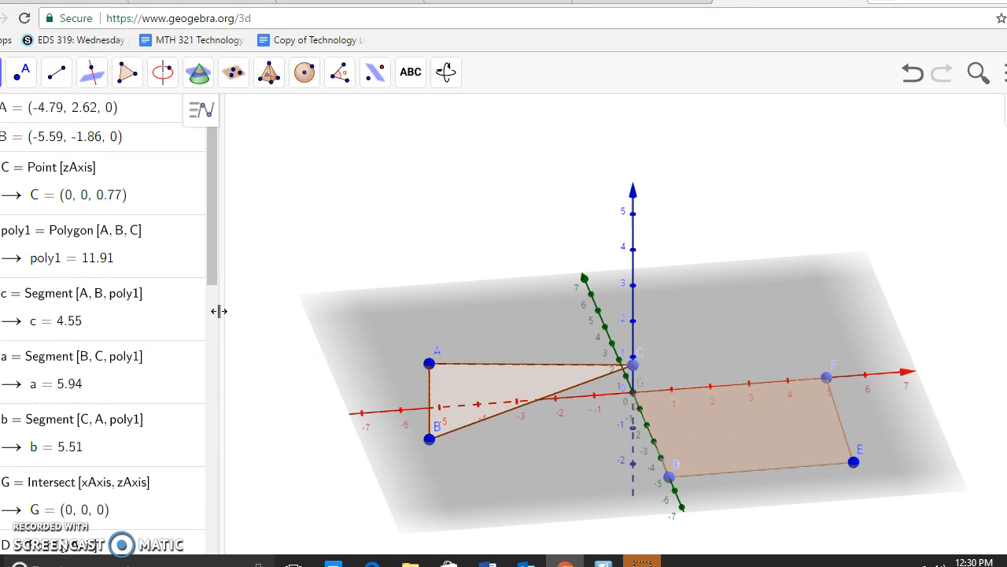
drag(214, 269, 209, 559)
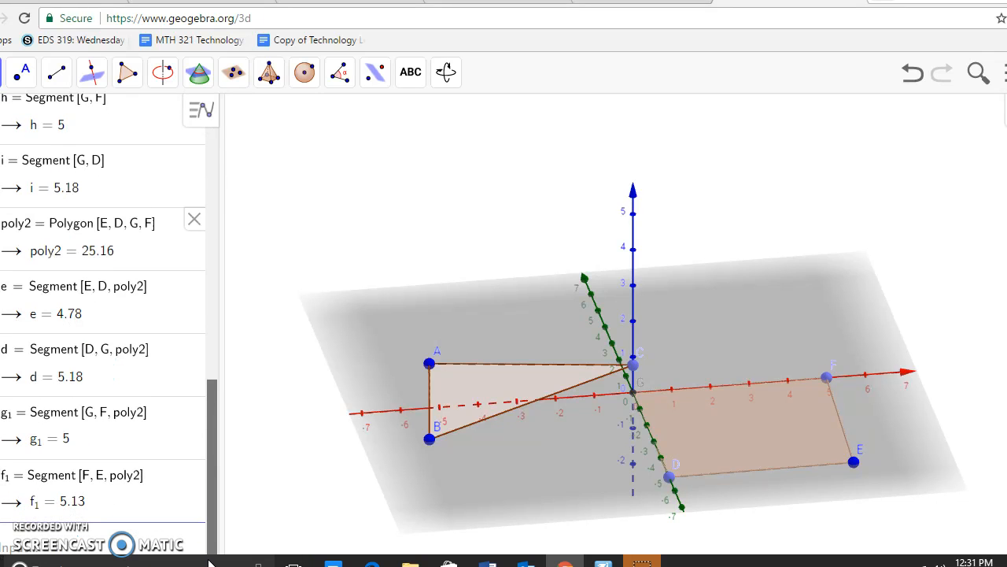
scroll(196, 440, up, 10)
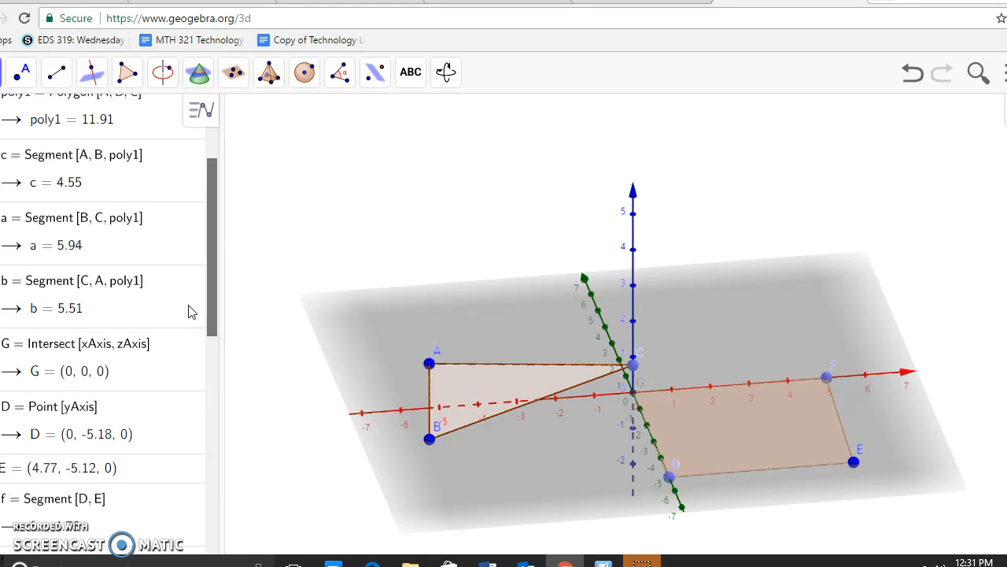
Examine the definitions and values of triangle ABC and its side segment AB in the object list
scroll(189, 311, up, 2)
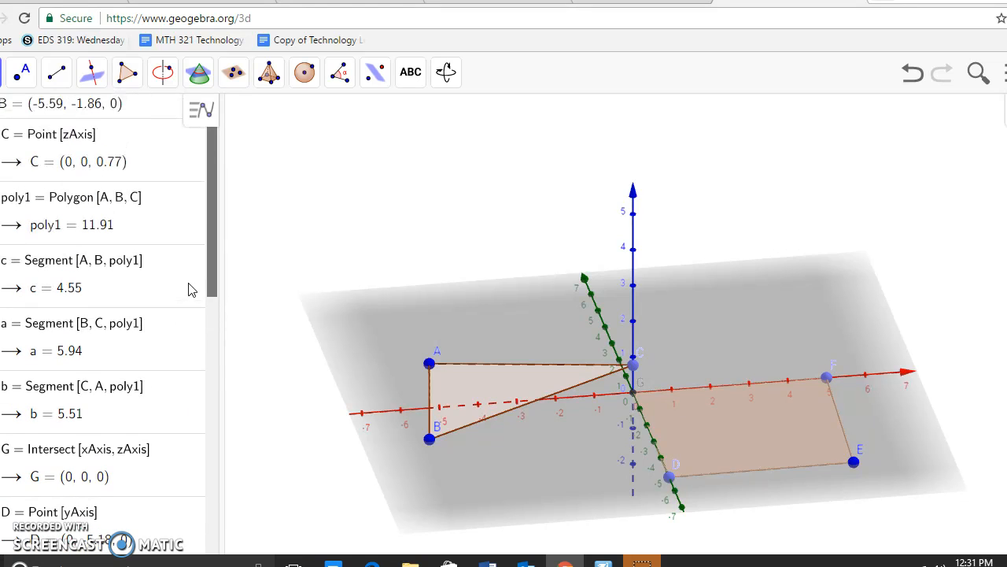
click(51, 202)
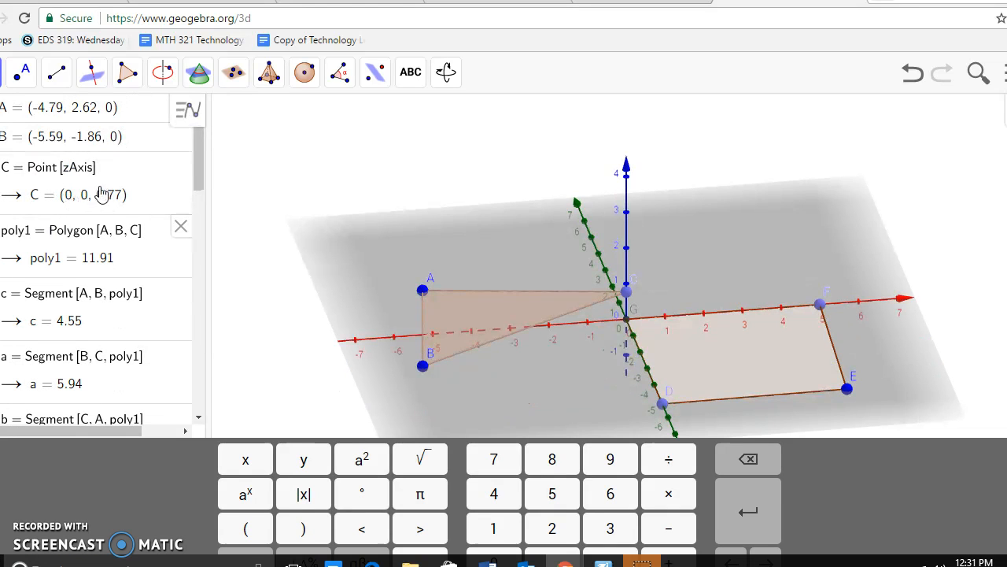
click(80, 254)
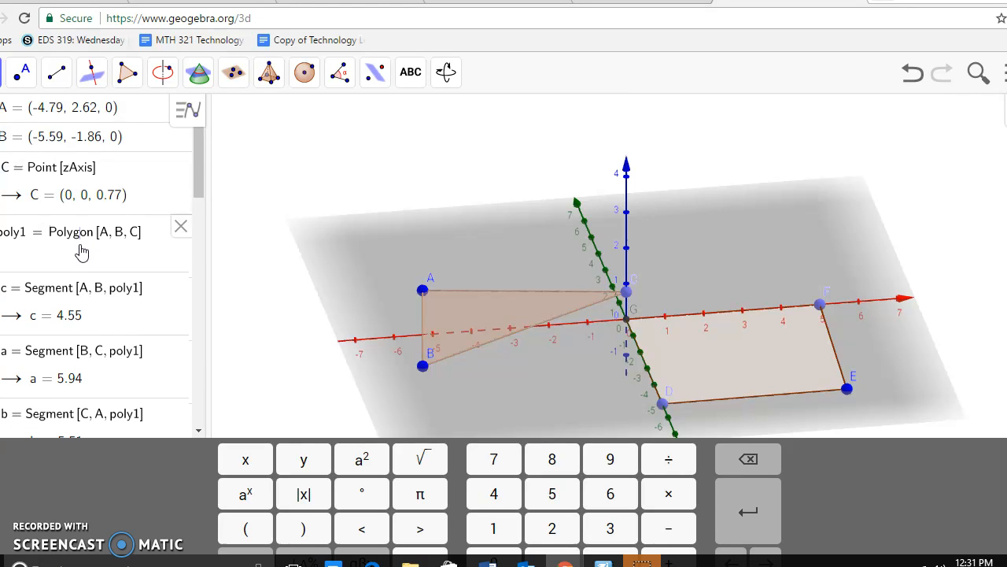
triple_click(65, 231)
click(14, 256)
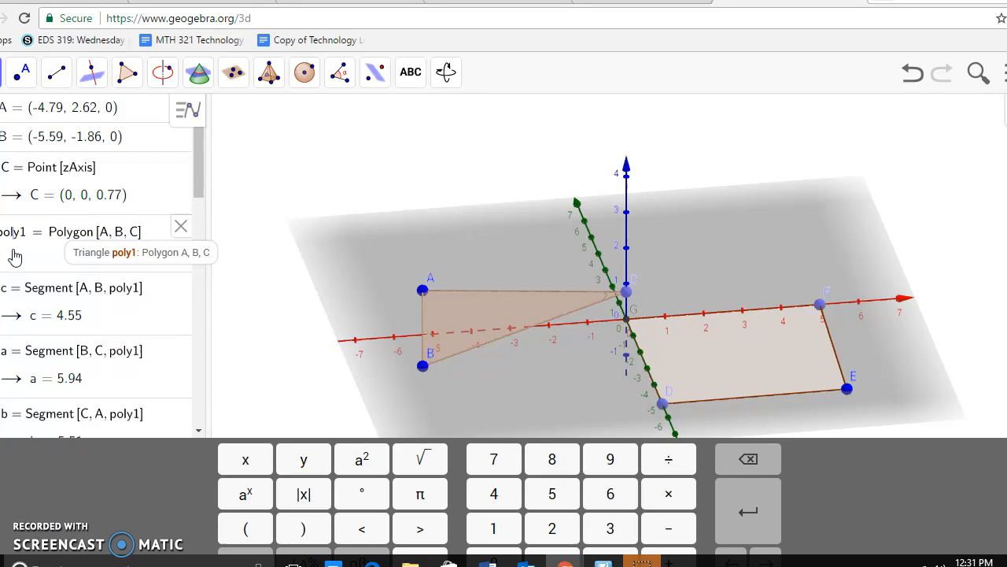
click(32, 316)
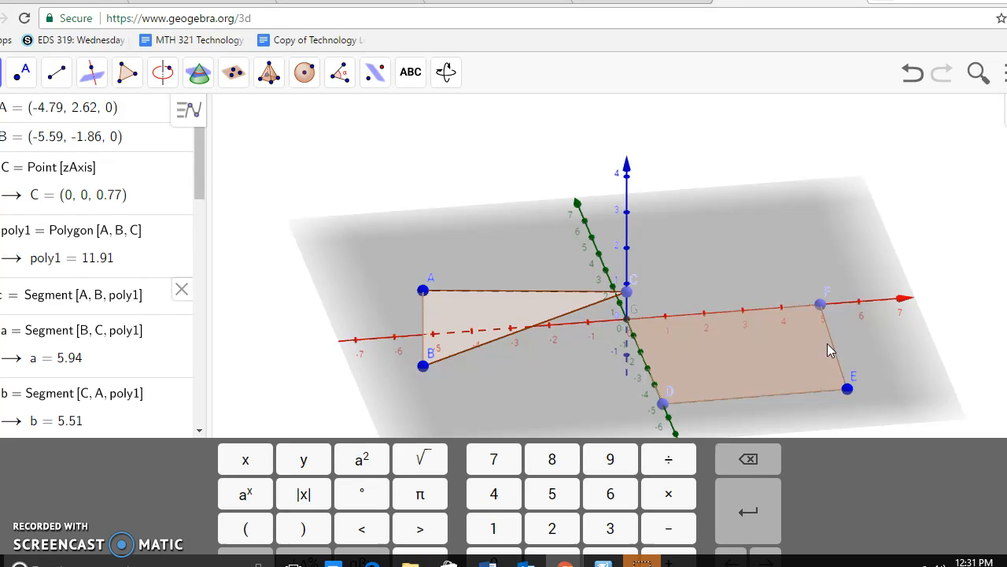
Move point E to about (5.4, -5.2, 0) on the base plane and check the triangle's definition again
click(857, 395)
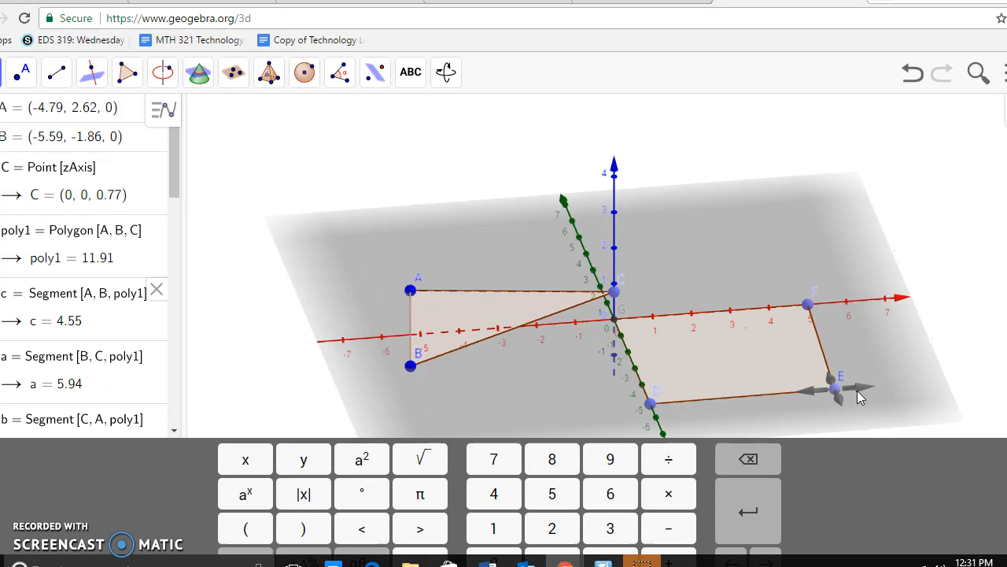
drag(849, 398, 798, 506)
drag(709, 528, 732, 537)
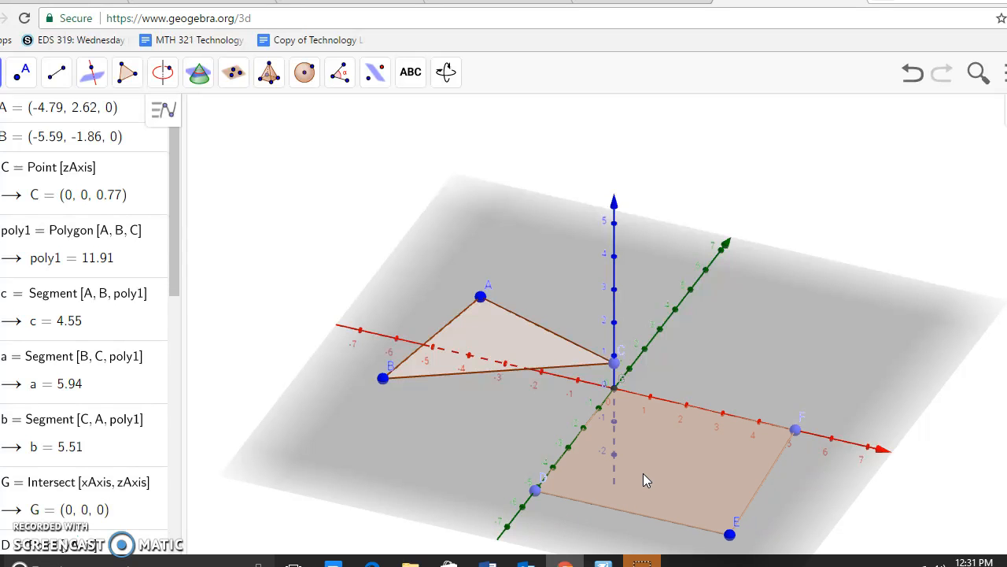
click(87, 260)
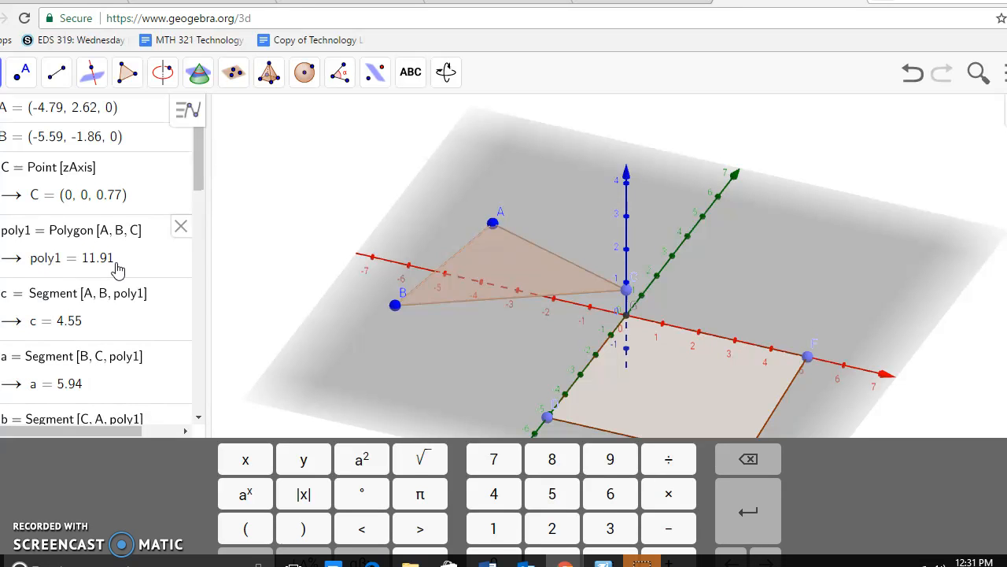
drag(883, 376, 855, 439)
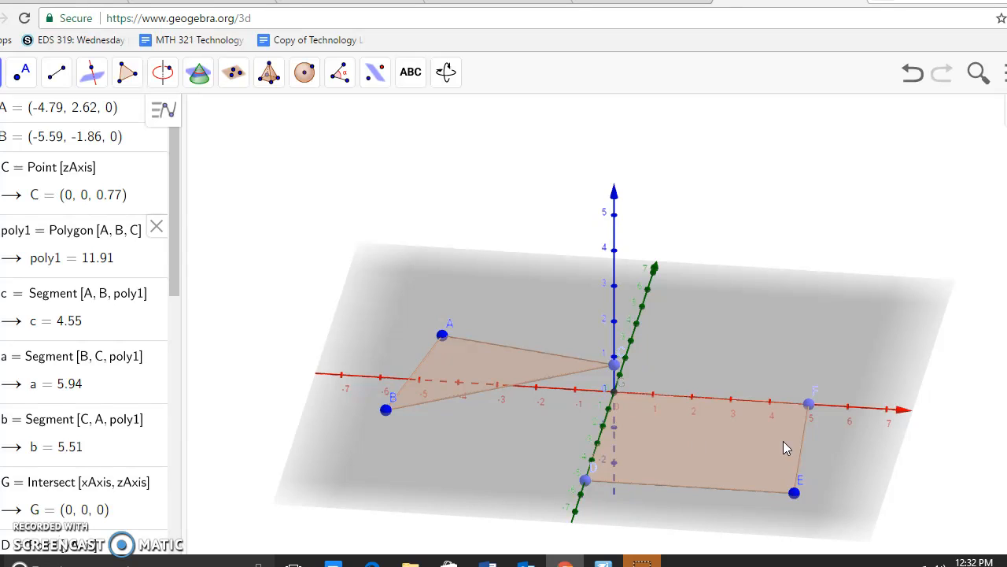
Delete the filled triangle and its corner points A, B and C
click(734, 449)
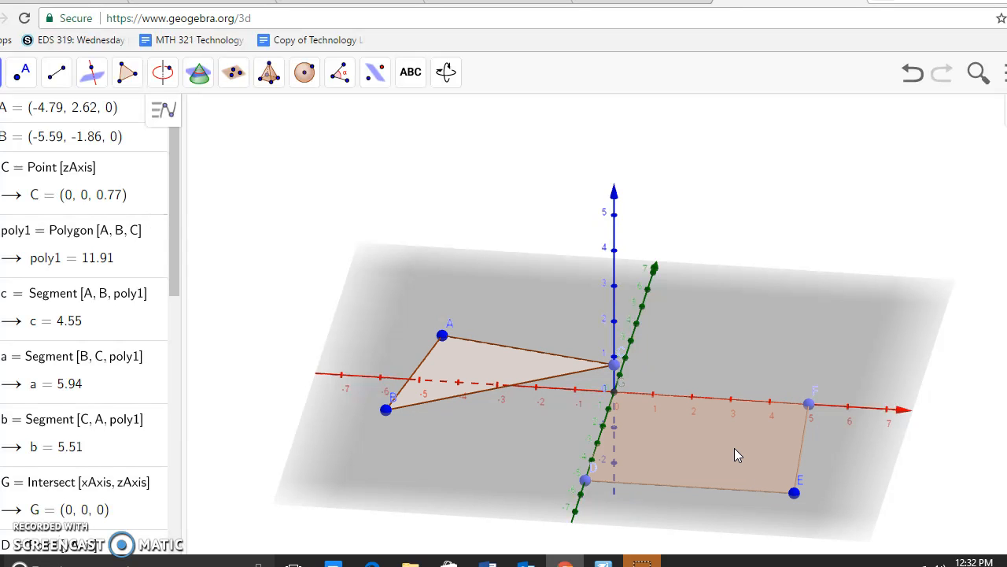
click(502, 358)
key(Delete)
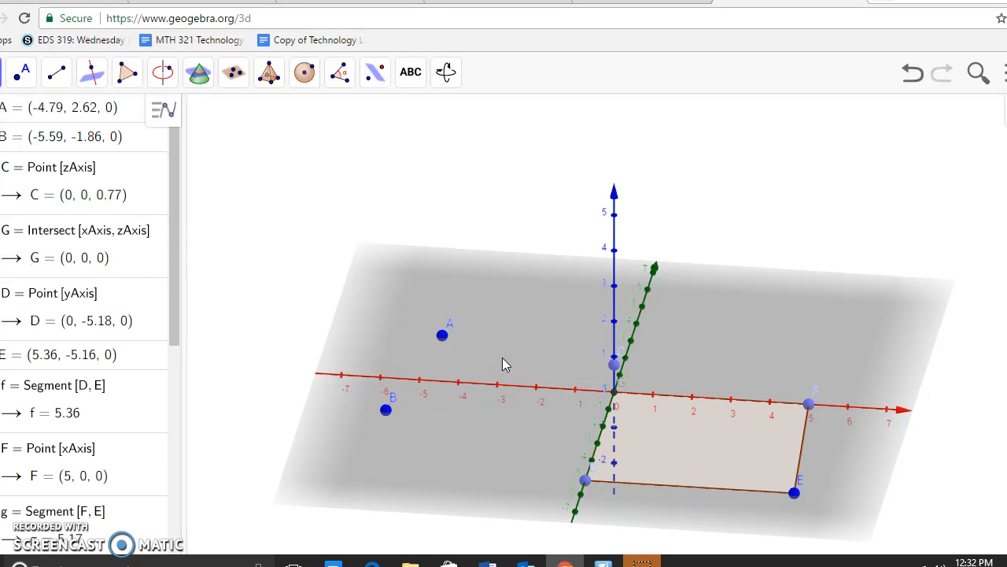
click(442, 335)
key(Delete)
key(Delete)
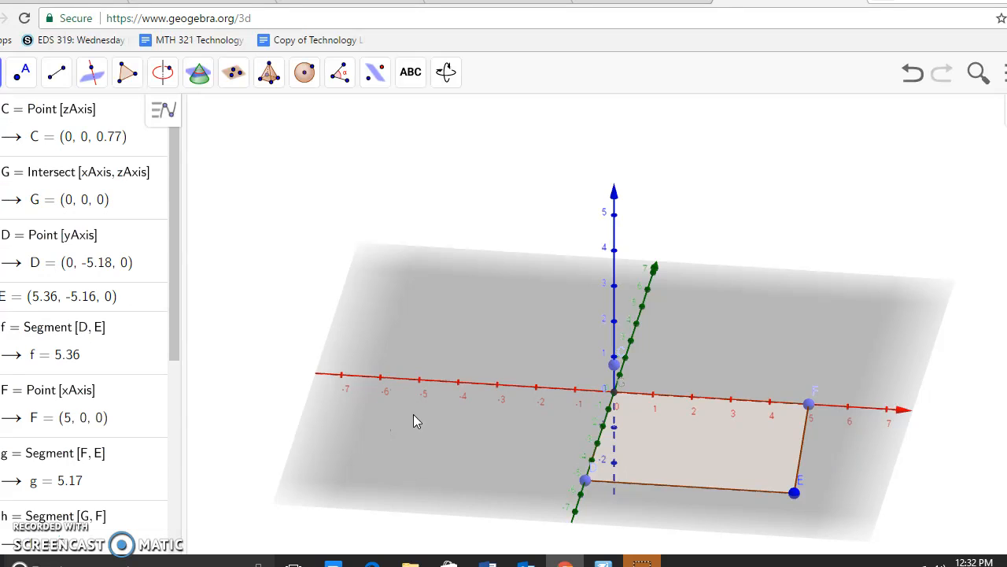
click(613, 366)
key(BackSpace)
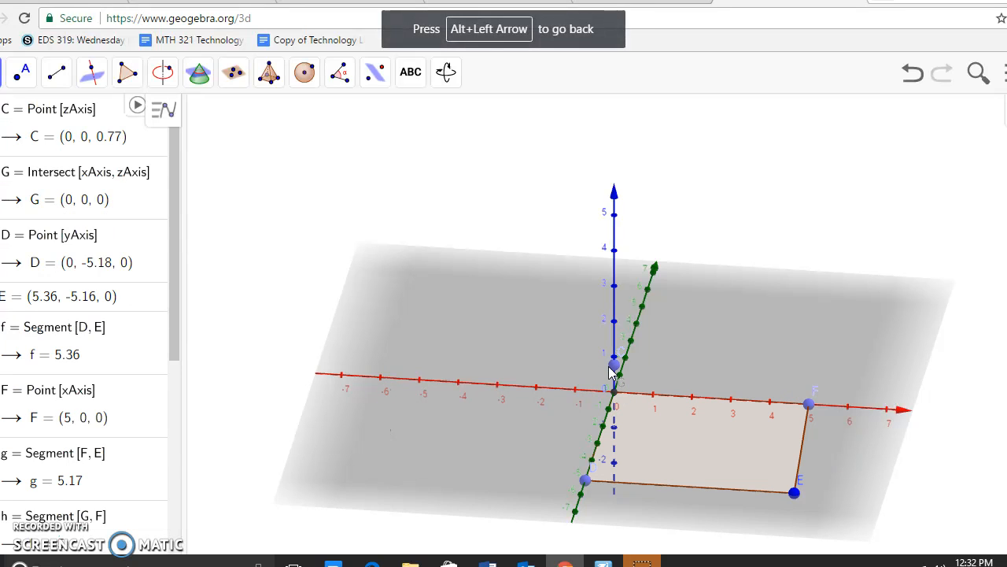
key(Delete)
Delete the quadrilateral and its points F, E and D, leaving only the intersection point at the origin
click(781, 425)
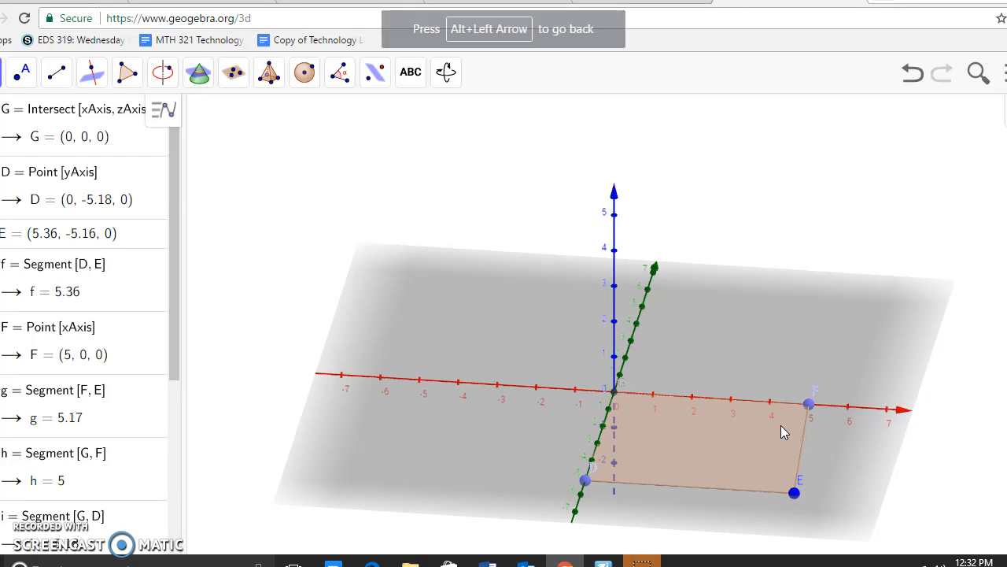
key(Delete)
click(811, 406)
key(Delete)
click(794, 492)
key(Delete)
click(587, 480)
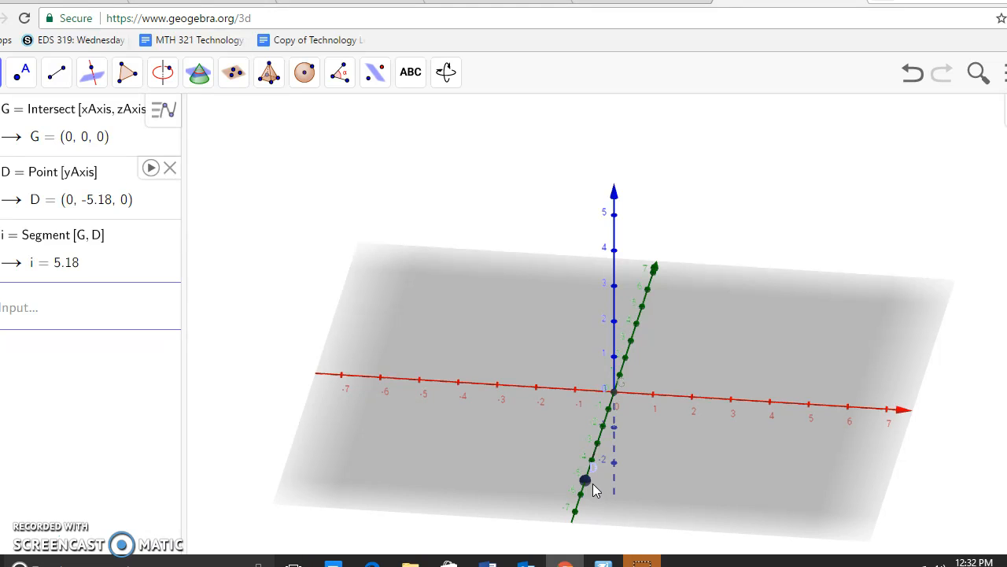
key(Delete)
Check the definition of the remaining point G and view the cleared base plane from another side
drag(779, 318, 684, 321)
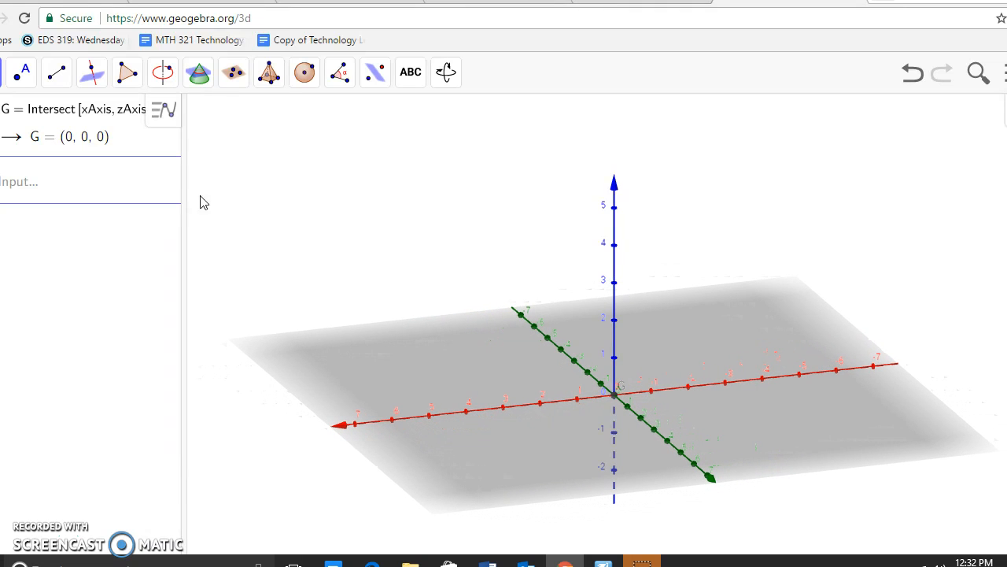
click(96, 136)
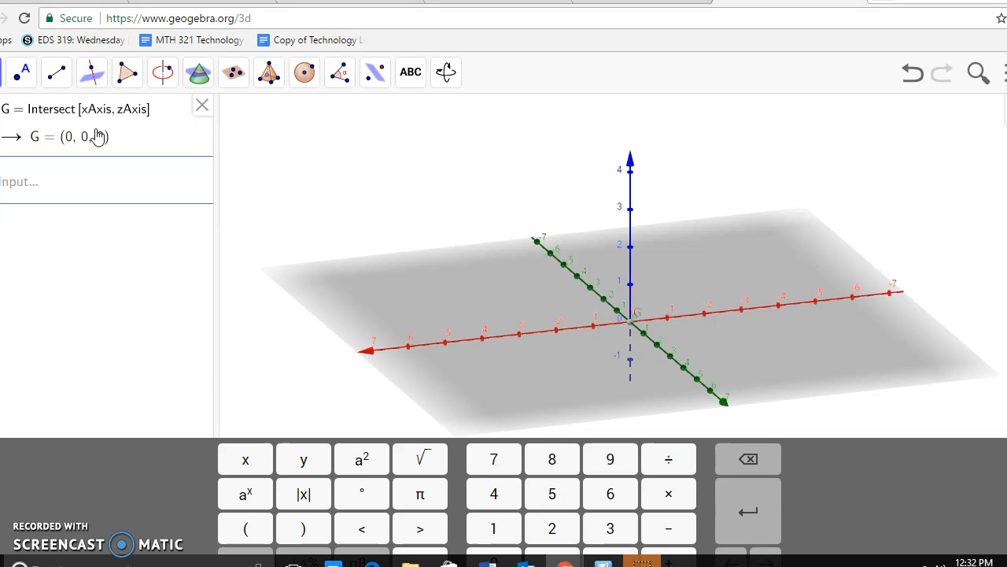
click(300, 169)
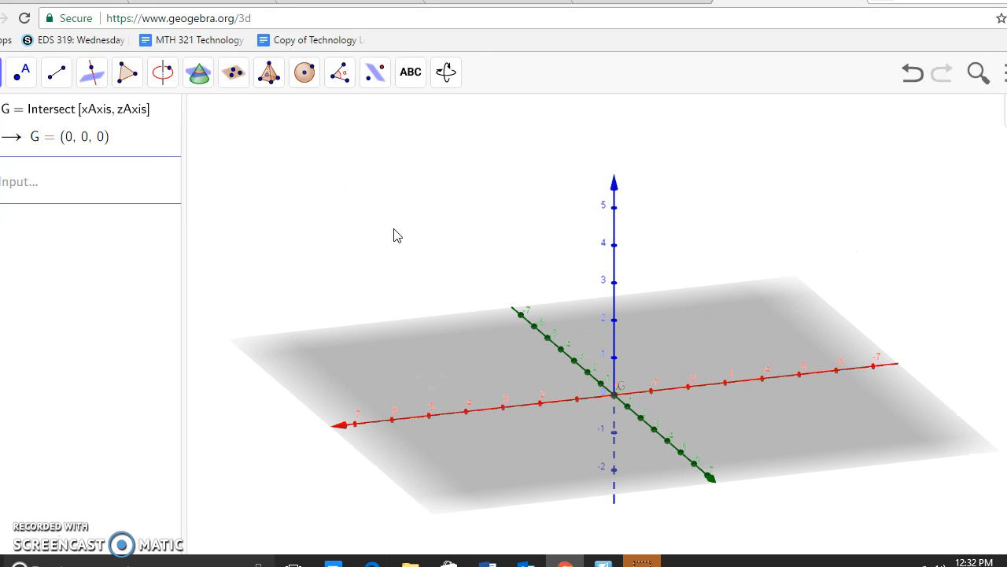
drag(394, 236, 441, 229)
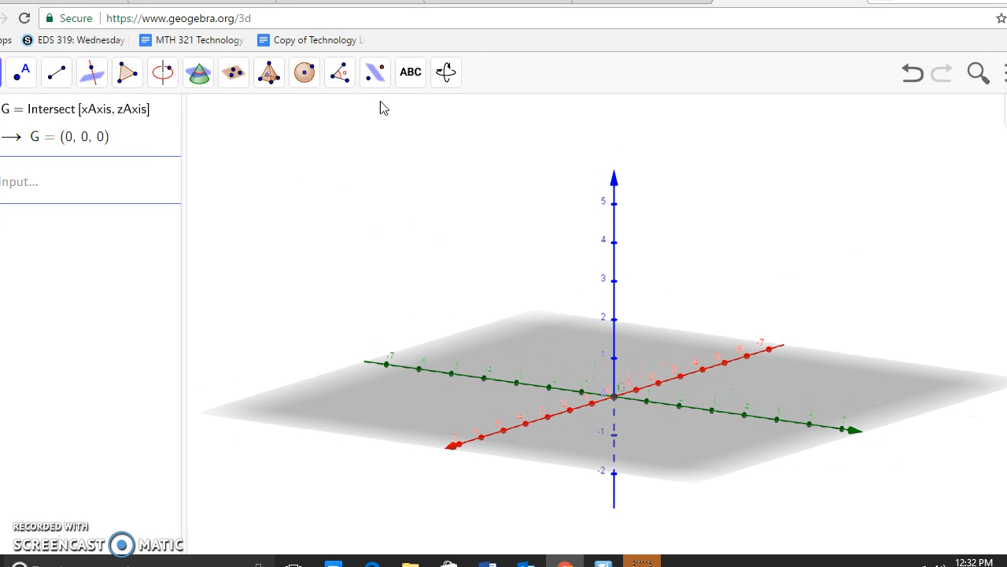
Create a cube with 3-unit edges using the Cube tool, with base corners at the origin and at -3 on the x-axis
click(269, 73)
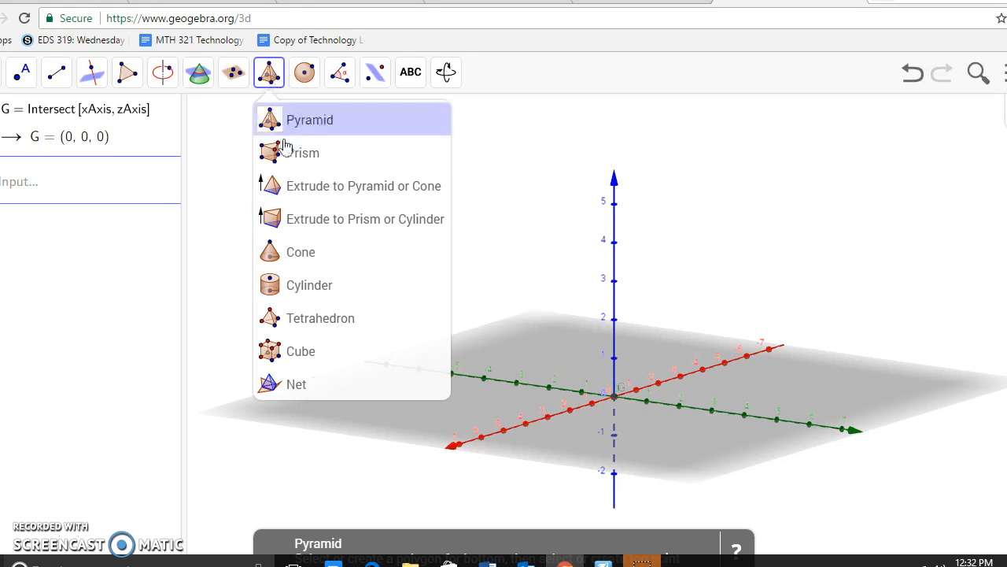
click(317, 354)
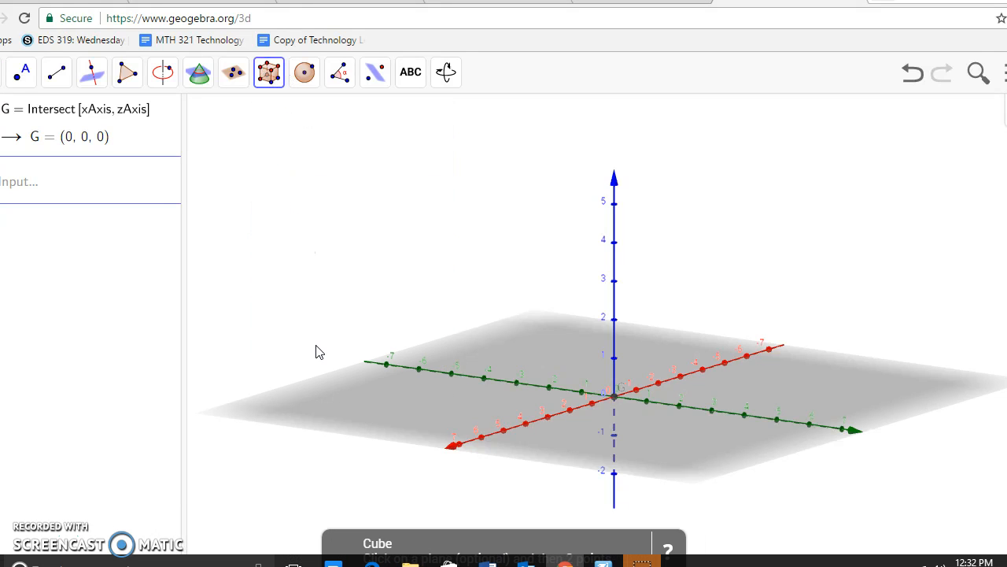
right_click(612, 399)
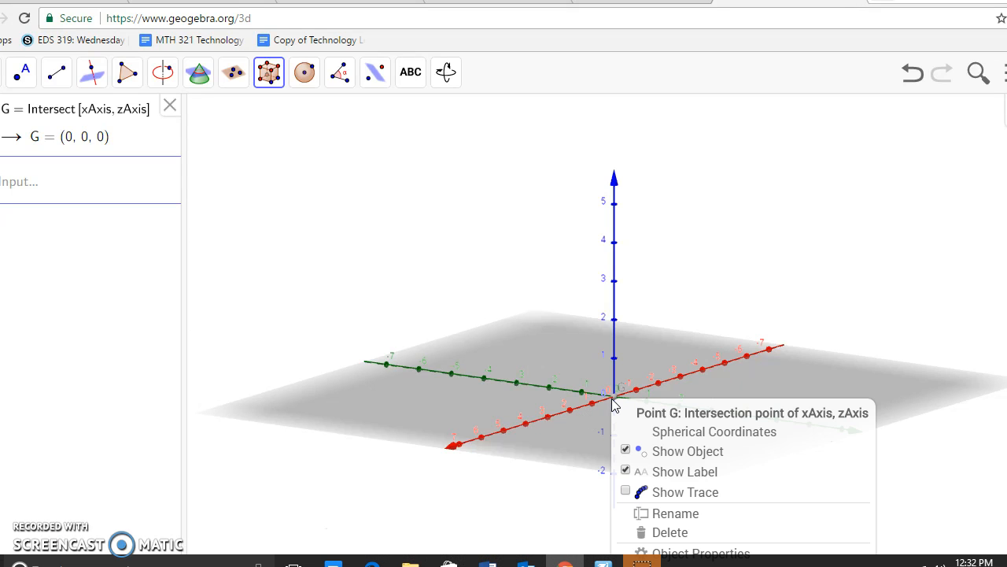
key(Escape)
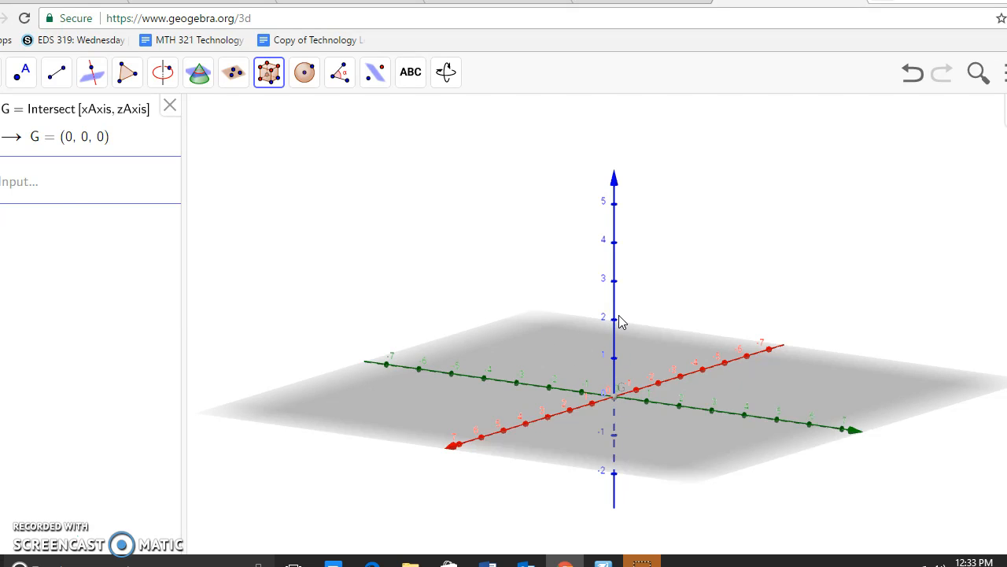
drag(615, 323, 619, 400)
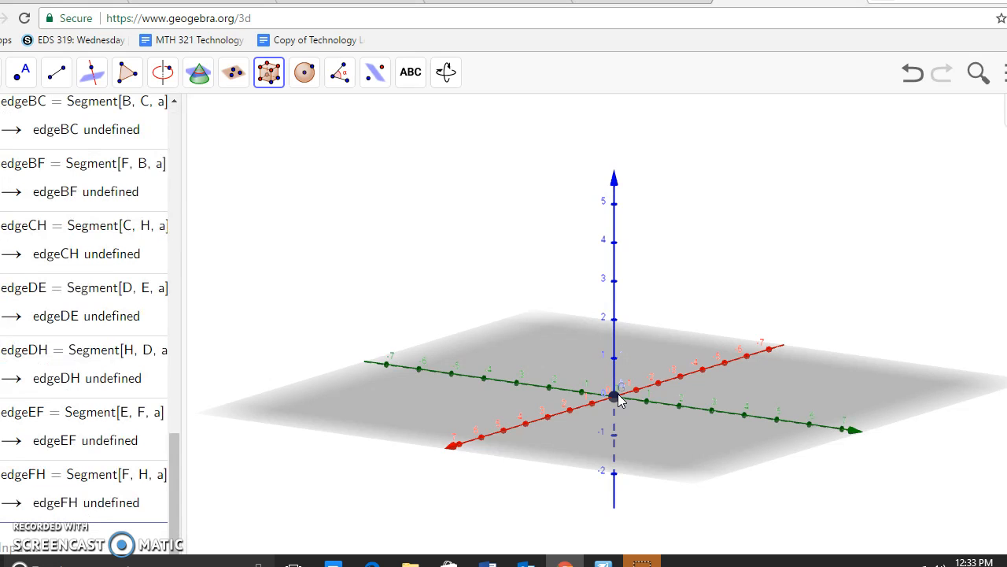
click(681, 381)
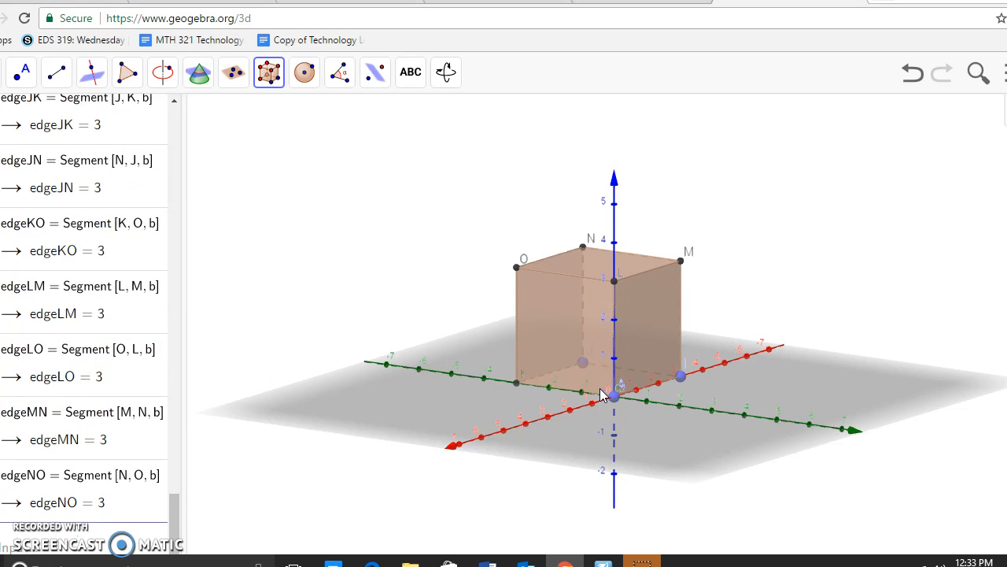
Examine the cube with the Move tool from below, from the side and from an oblique angle above
click(2, 73)
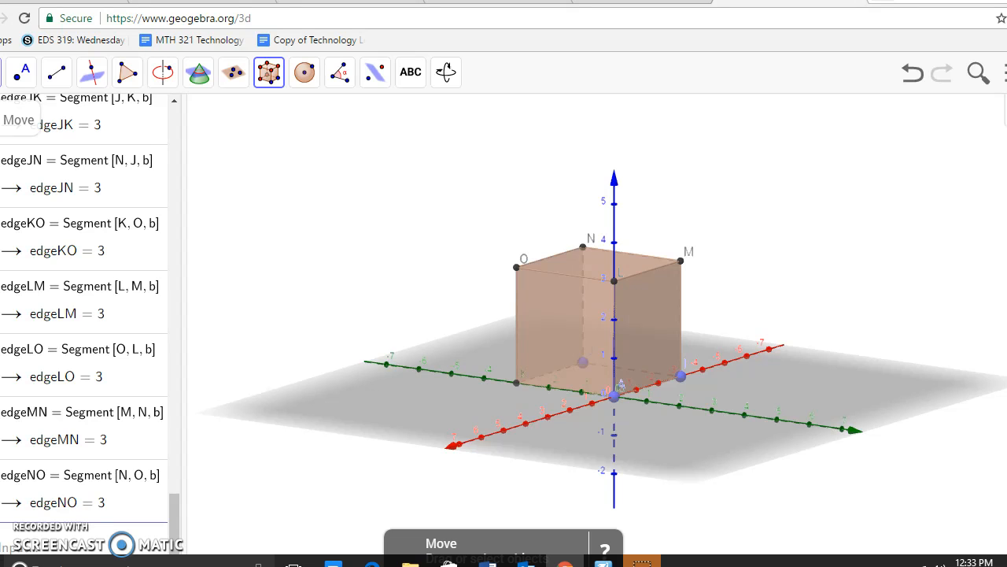
drag(451, 232, 488, 221)
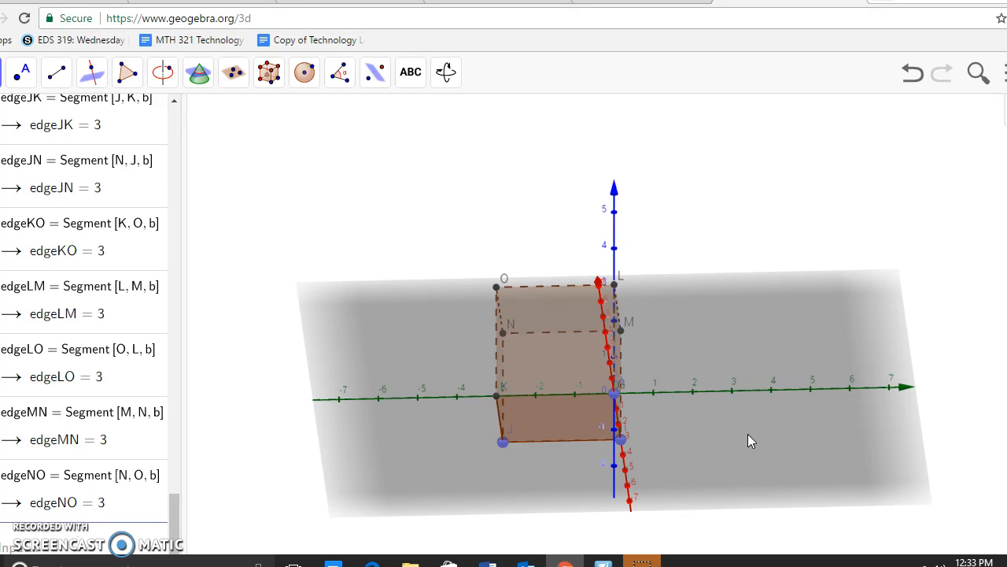
drag(709, 410, 756, 396)
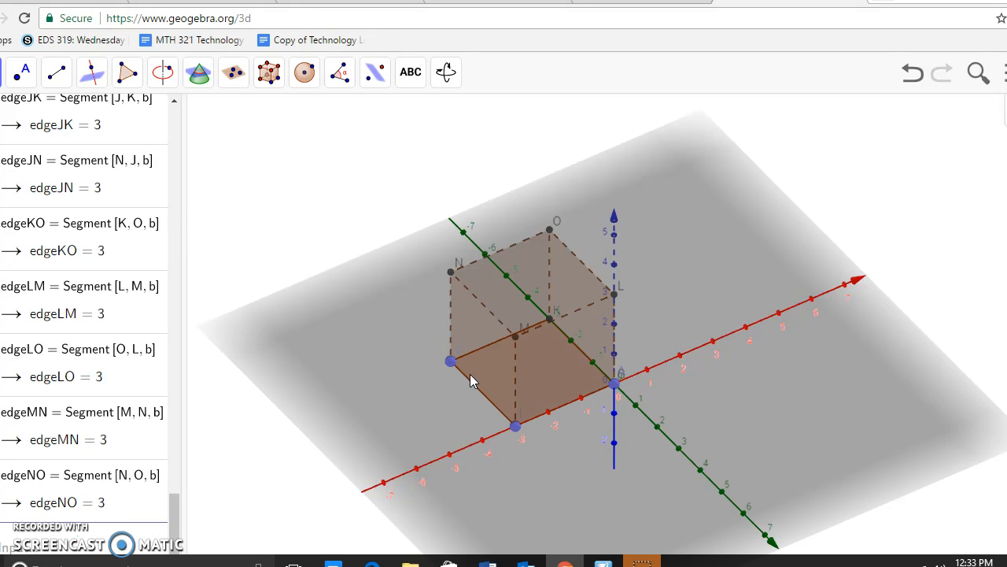
drag(705, 390, 728, 419)
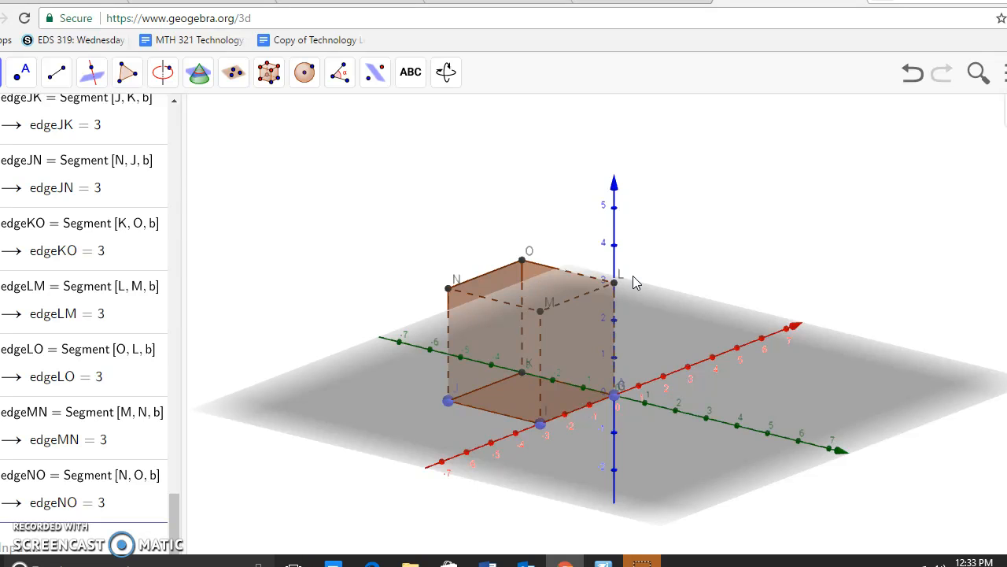
drag(646, 295, 677, 336)
click(676, 336)
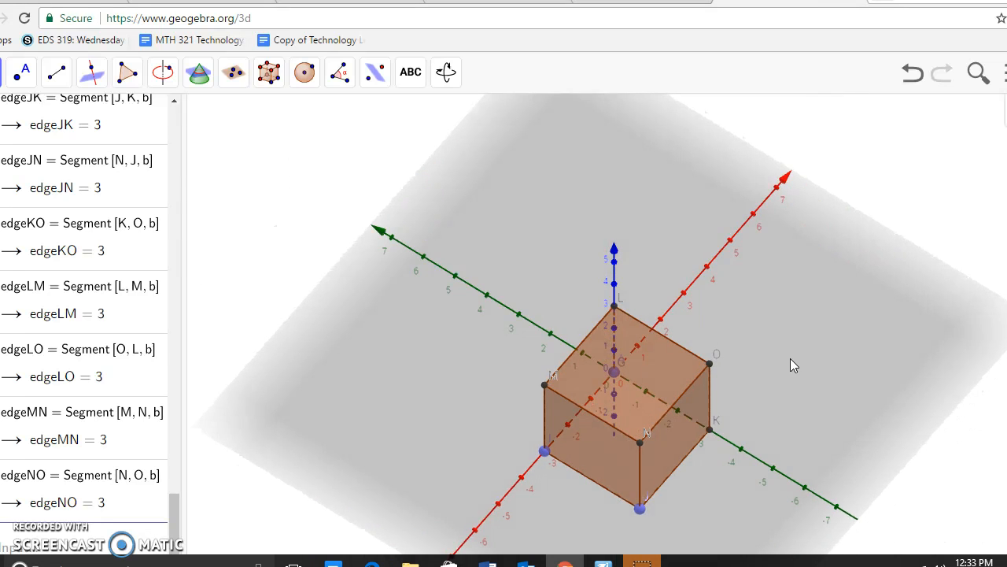
drag(790, 358, 795, 355)
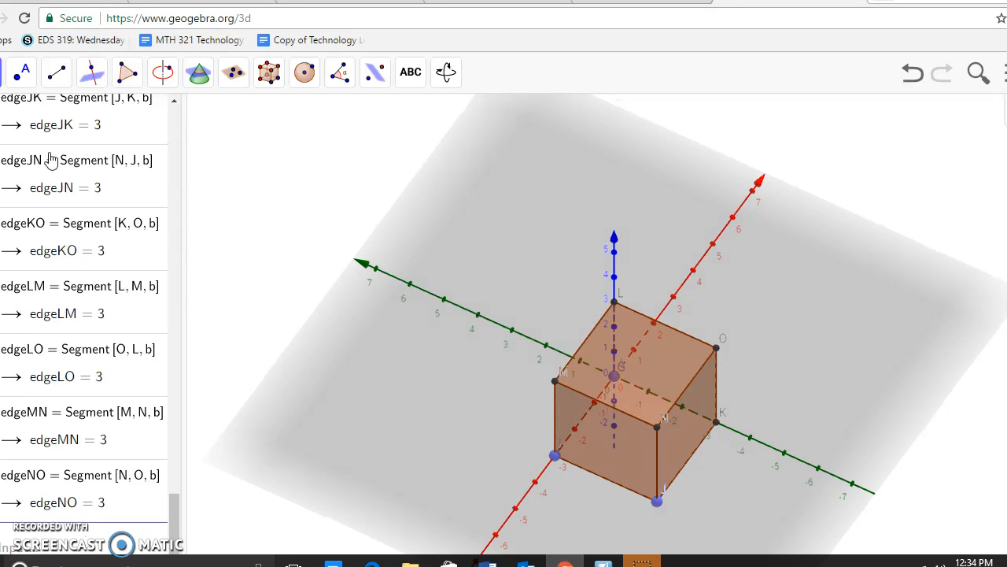
Build a polygon on the cube's top face through vertices L, M, N and O with the Polygon tool
click(126, 71)
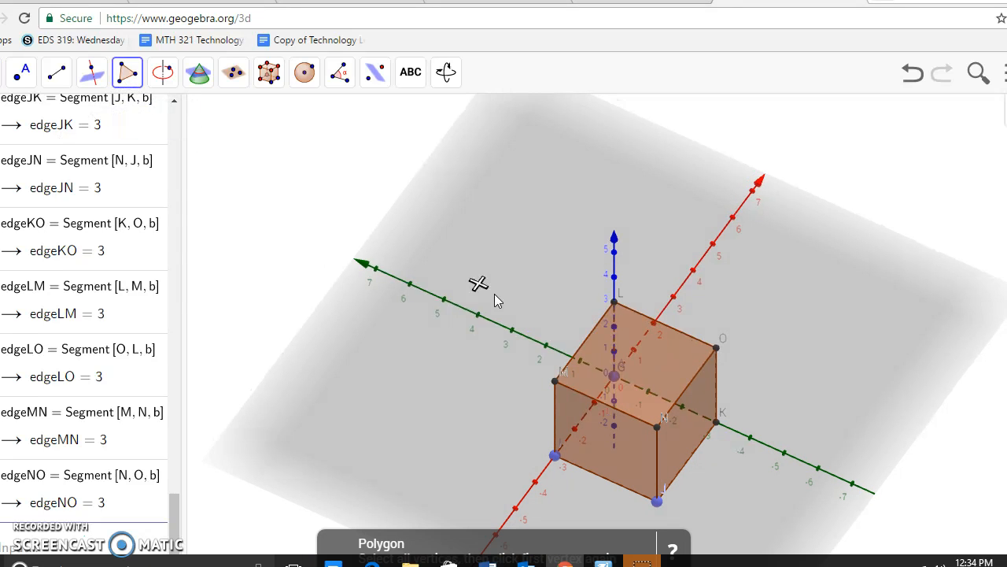
click(614, 302)
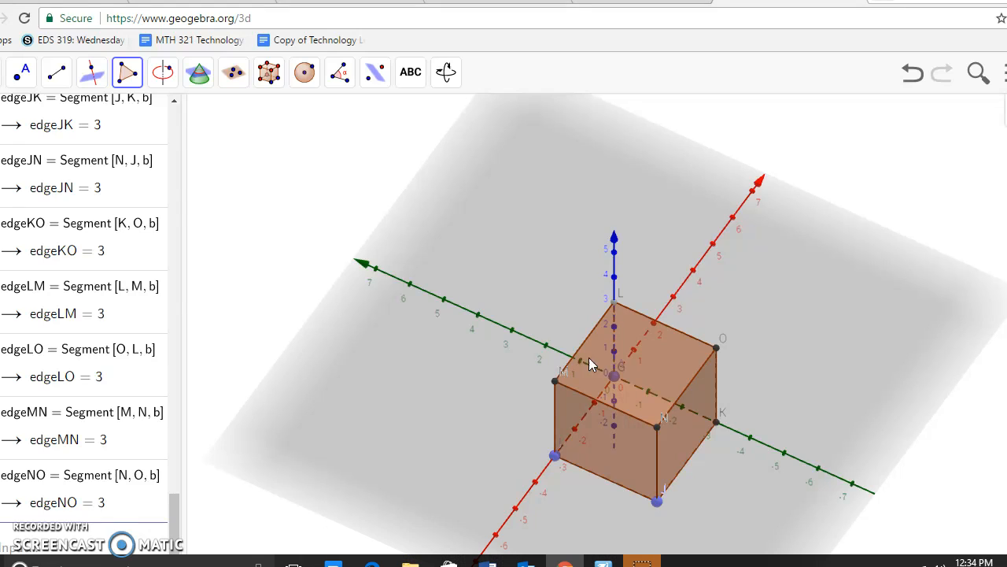
click(554, 379)
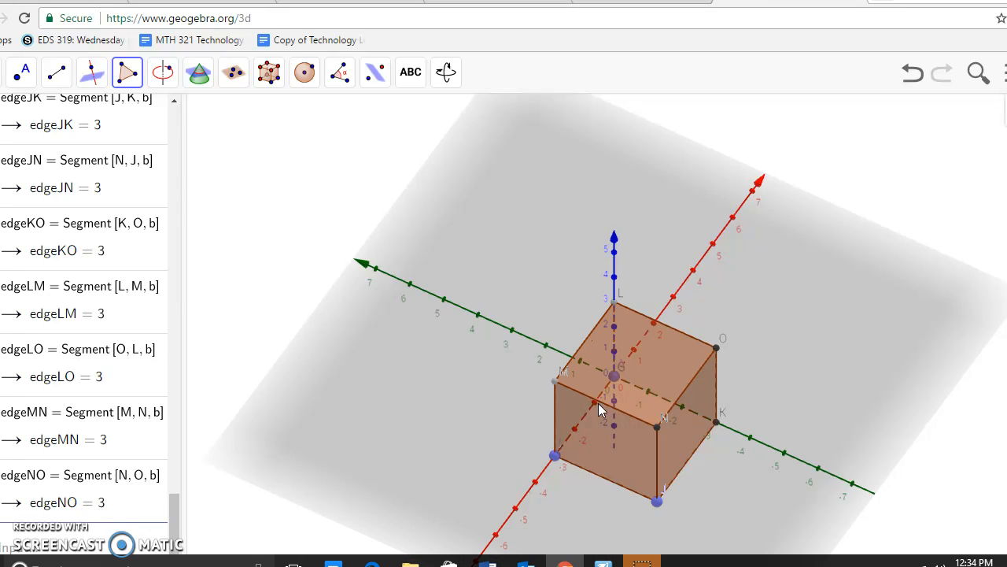
click(658, 426)
click(714, 348)
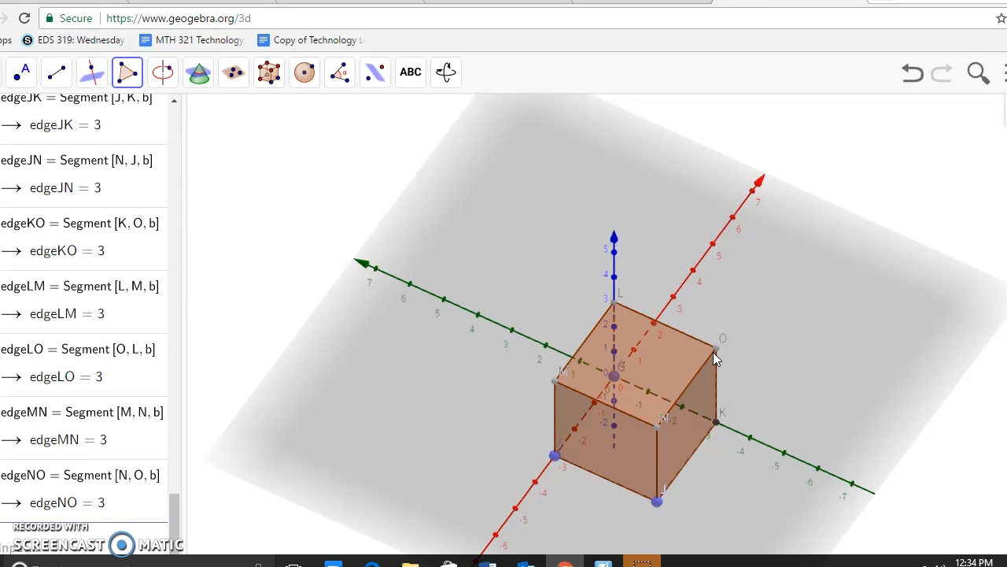
click(613, 306)
click(613, 305)
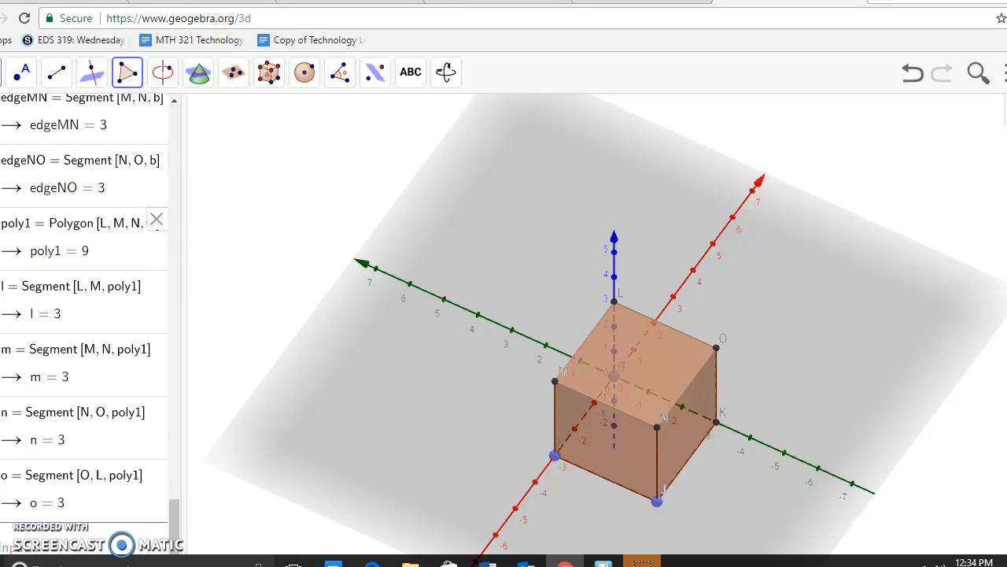
key(Escape)
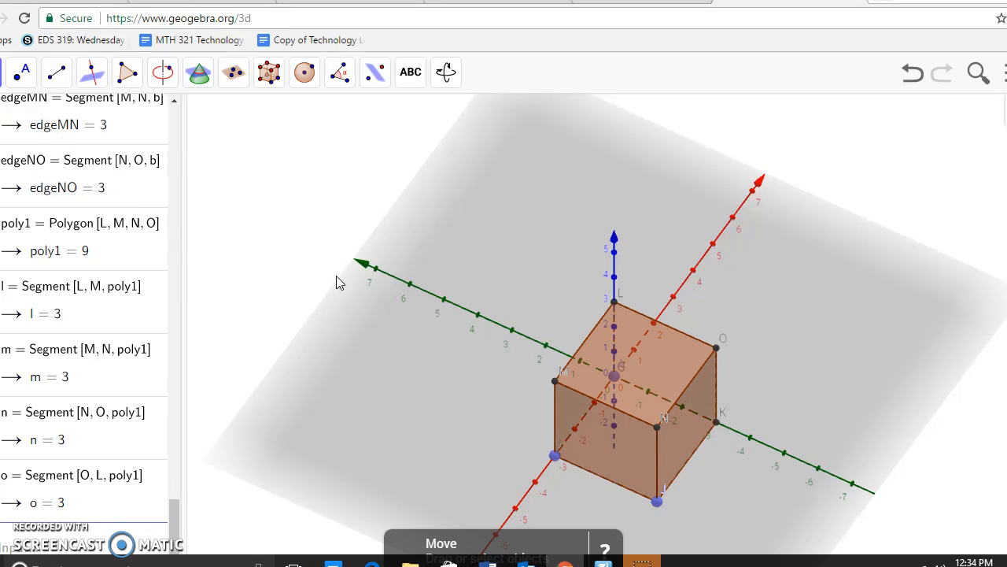
Examine the cube and the polygon on its top face from low, oblique and higher viewing angles
drag(814, 353, 764, 337)
click(529, 287)
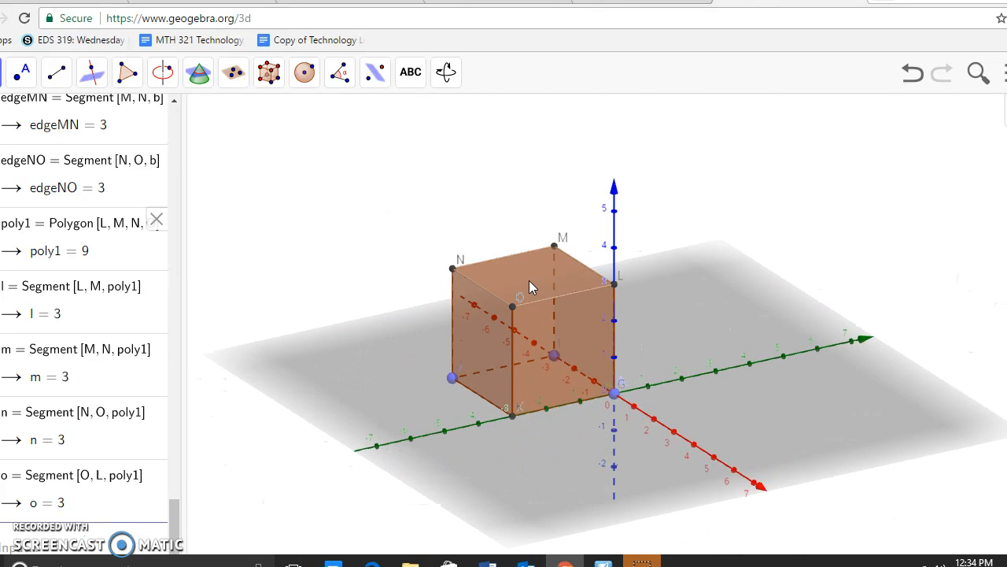
click(55, 246)
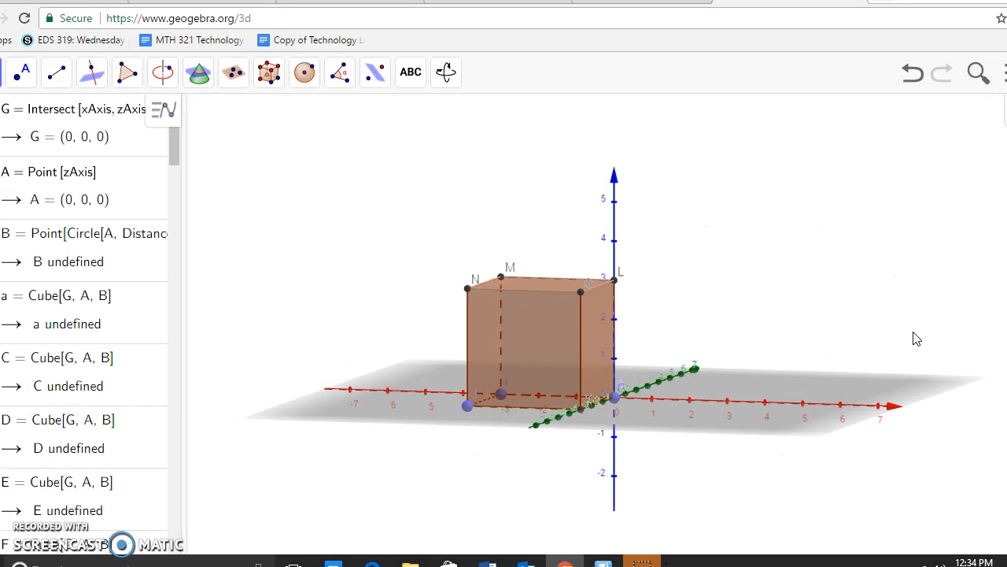
drag(789, 338, 952, 358)
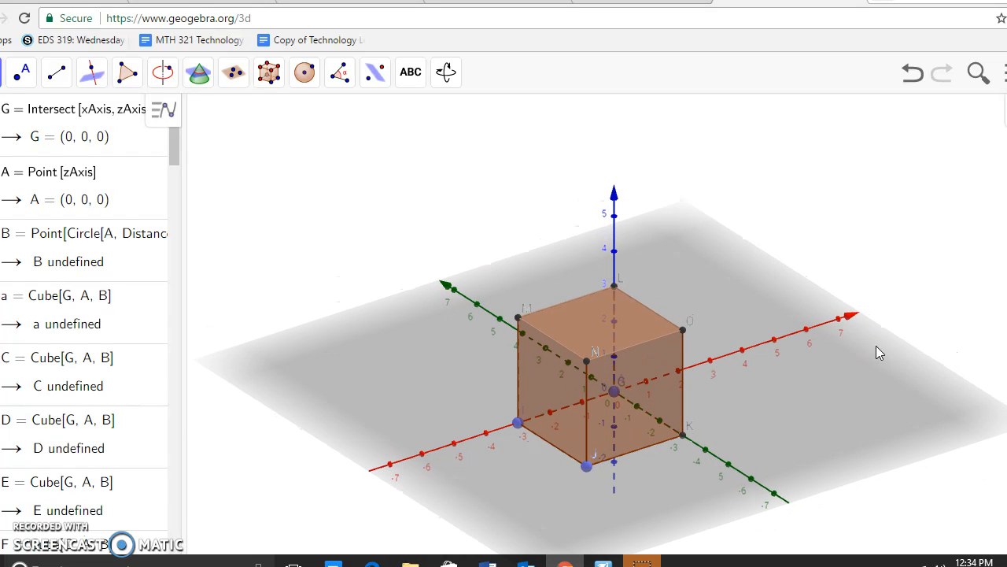
mouse_move(817, 391)
mouse_down()
mouse_move(821, 408)
mouse_move(859, 346)
mouse_move(822, 413)
mouse_move(815, 398)
mouse_up()
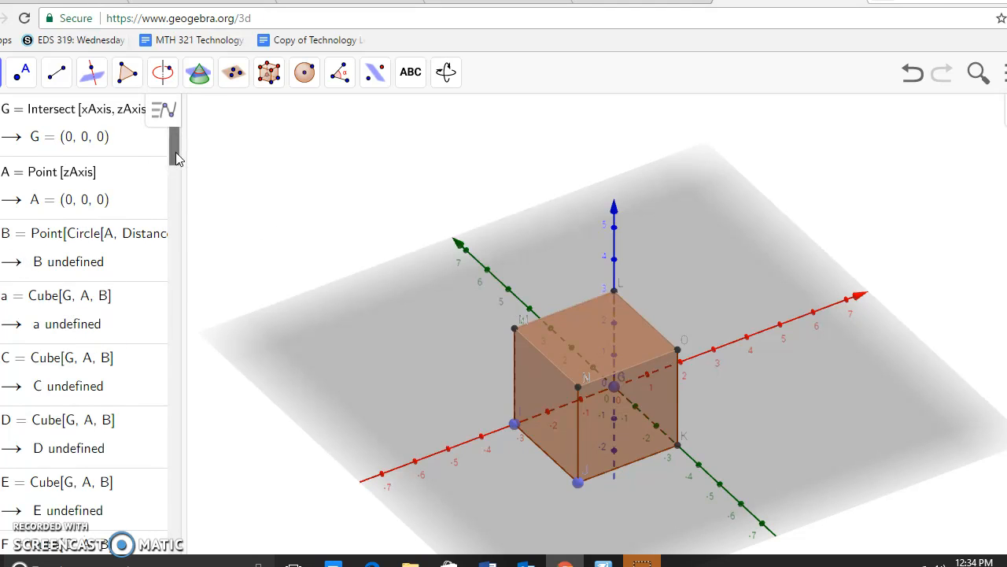
Review the object definitions, including the leftover cube's vertices and faces and the polygon through L, M, N and O
scroll(182, 181, down, 2)
drag(182, 178, 189, 216)
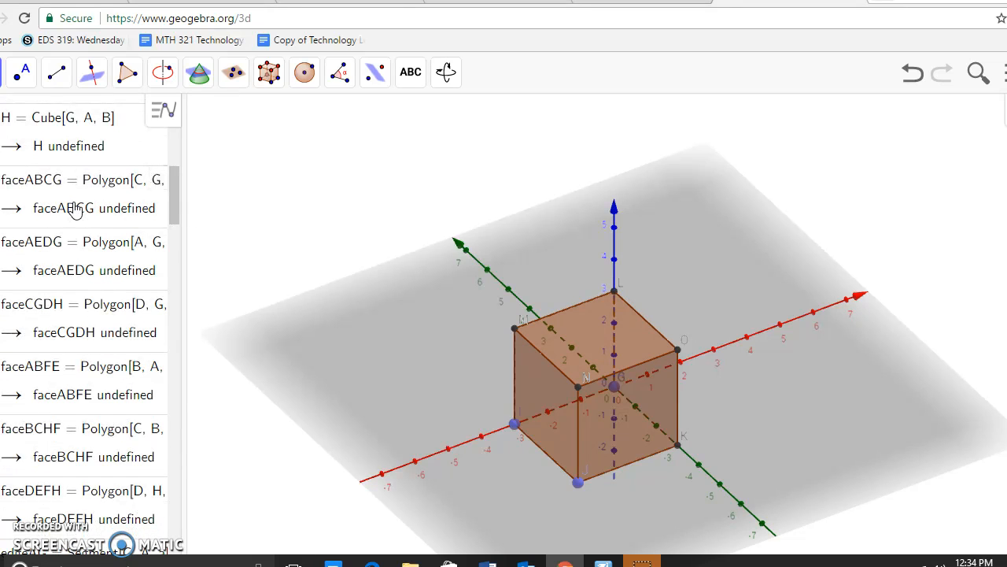
click(84, 267)
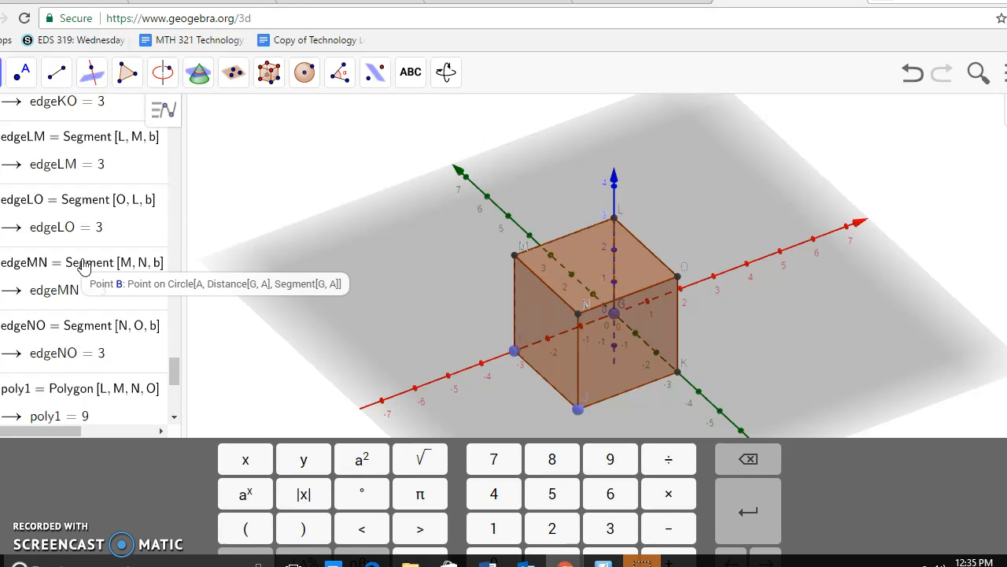
click(98, 390)
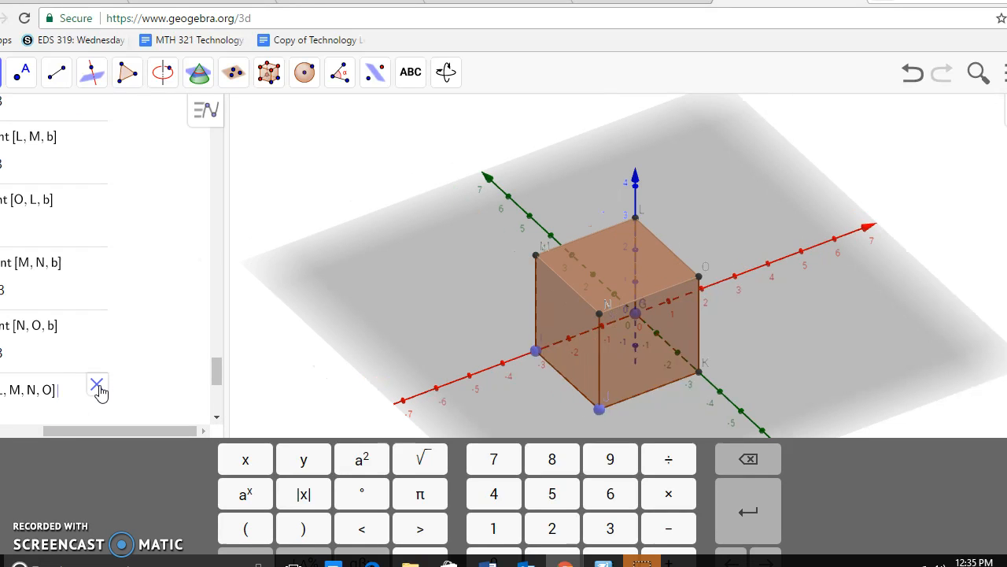
click(43, 431)
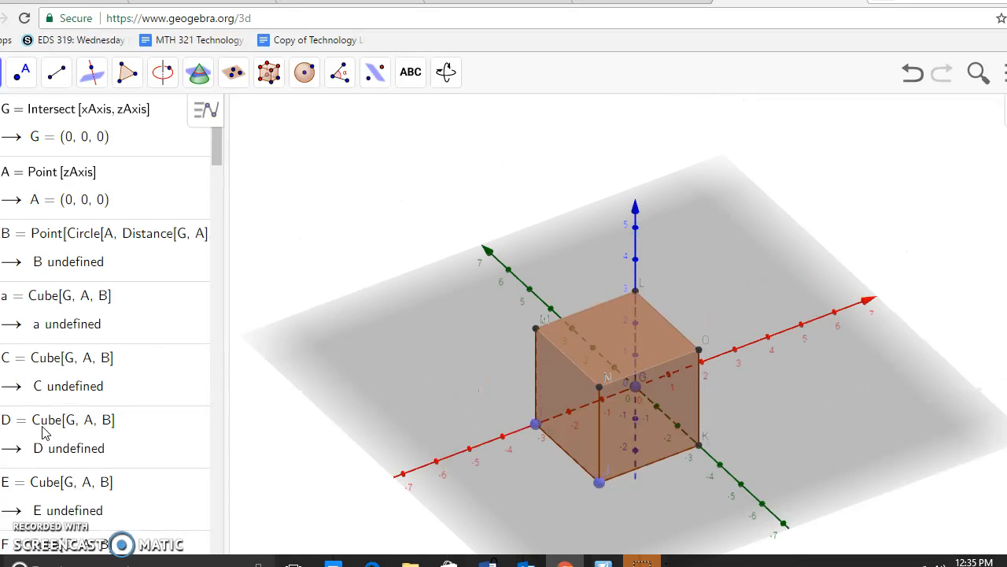
scroll(169, 304, down, 1)
scroll(170, 304, down, 10)
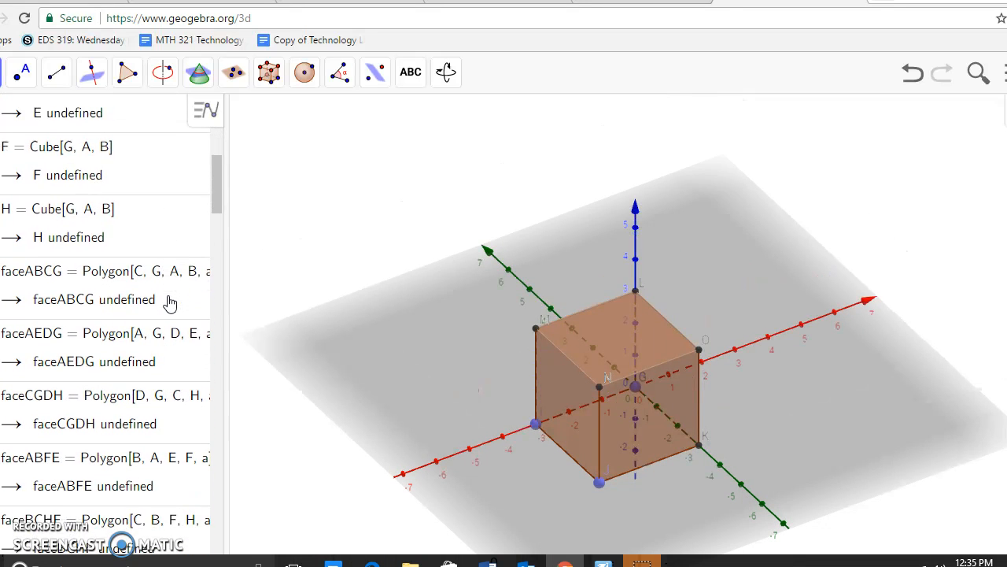
scroll(170, 304, down, 5)
scroll(170, 304, up, 4)
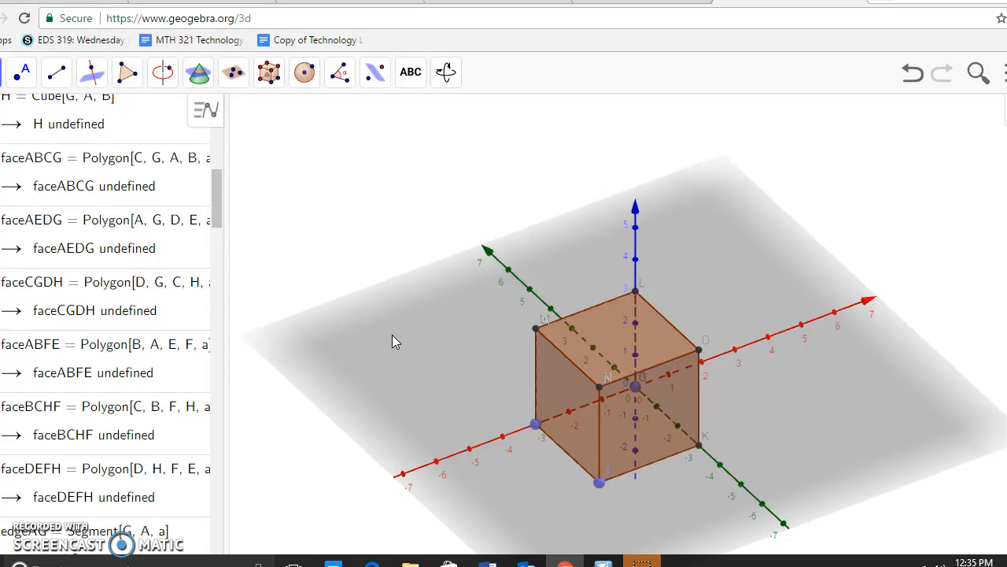
Delete the cube and its points J, A and I, keeping only intersection point G at the origin
drag(756, 366, 747, 387)
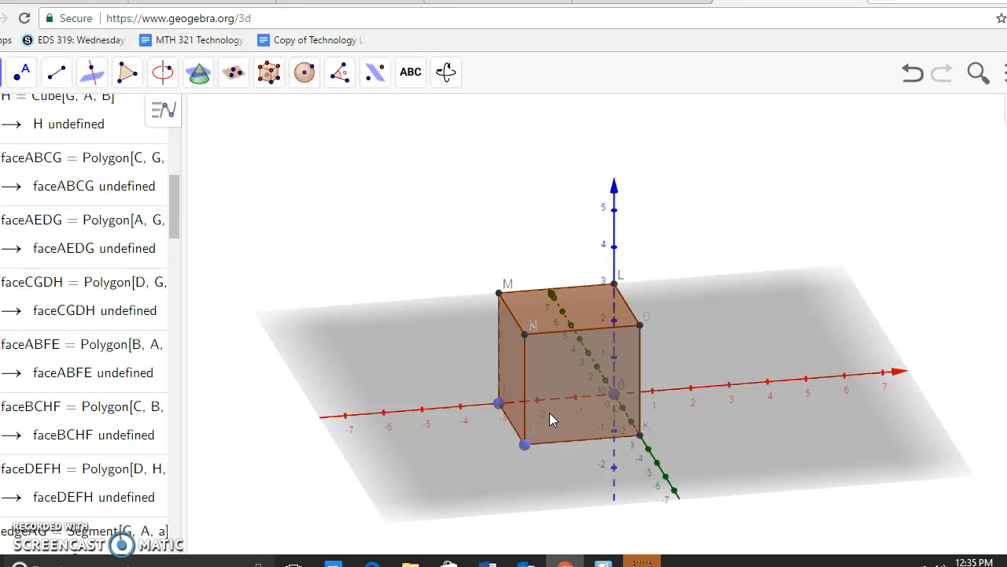
scroll(74, 222, up, 3)
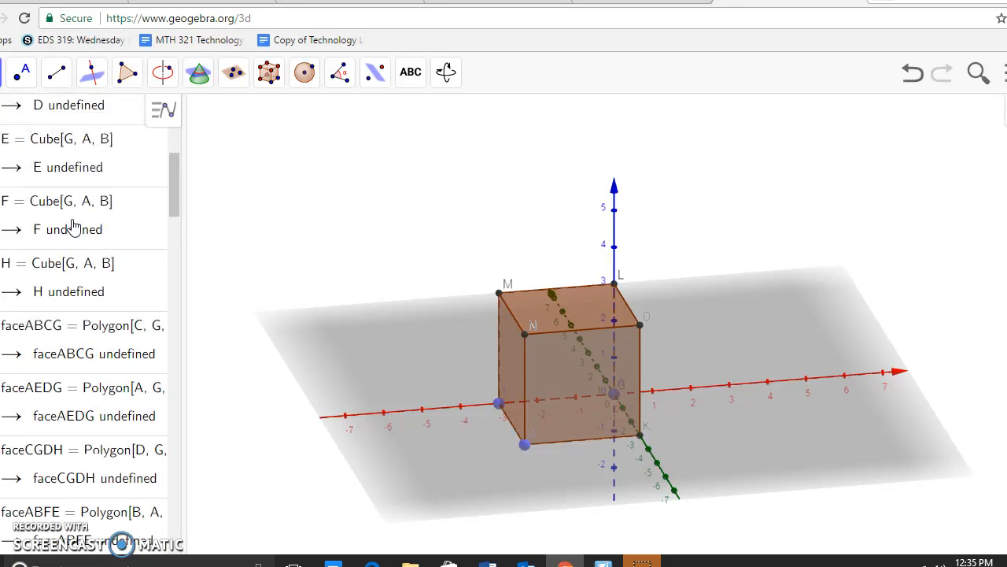
scroll(74, 226, up, 5)
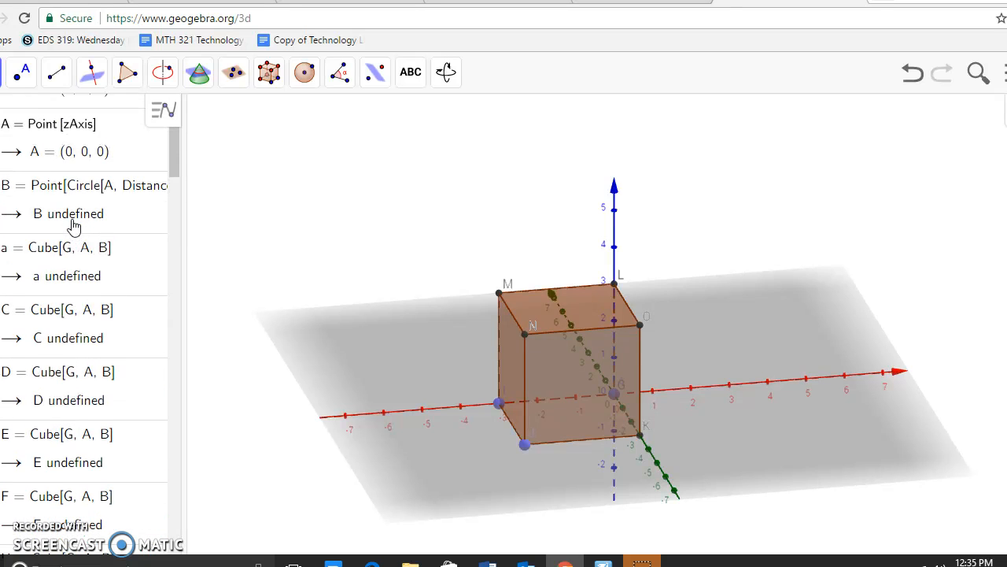
scroll(74, 226, down, 3)
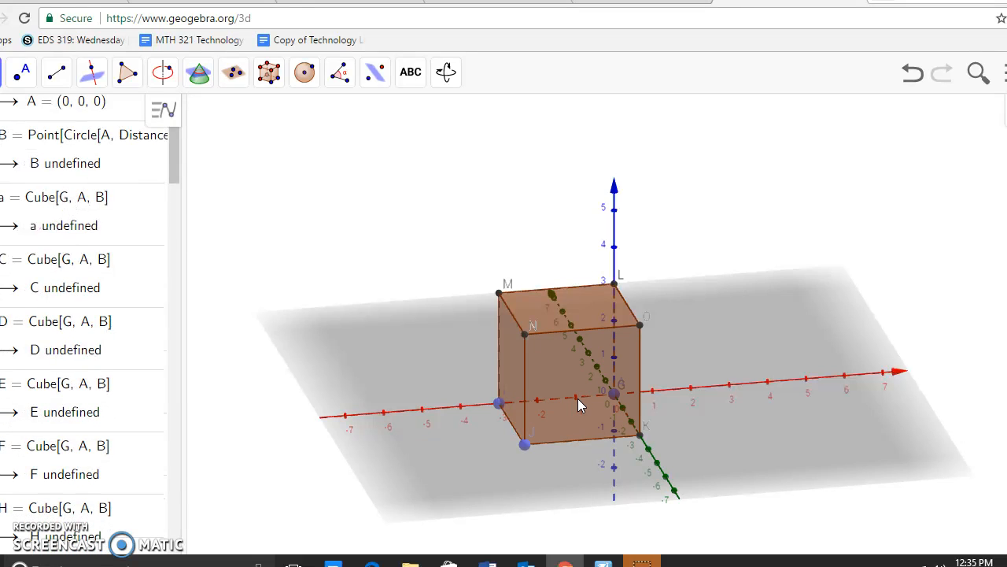
key(Delete)
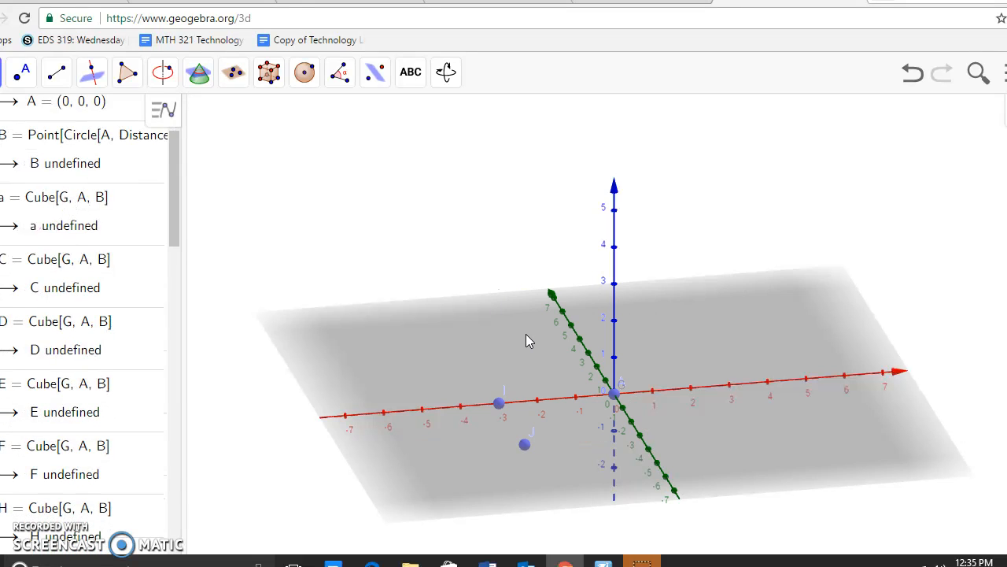
drag(525, 445, 612, 399)
click(497, 405)
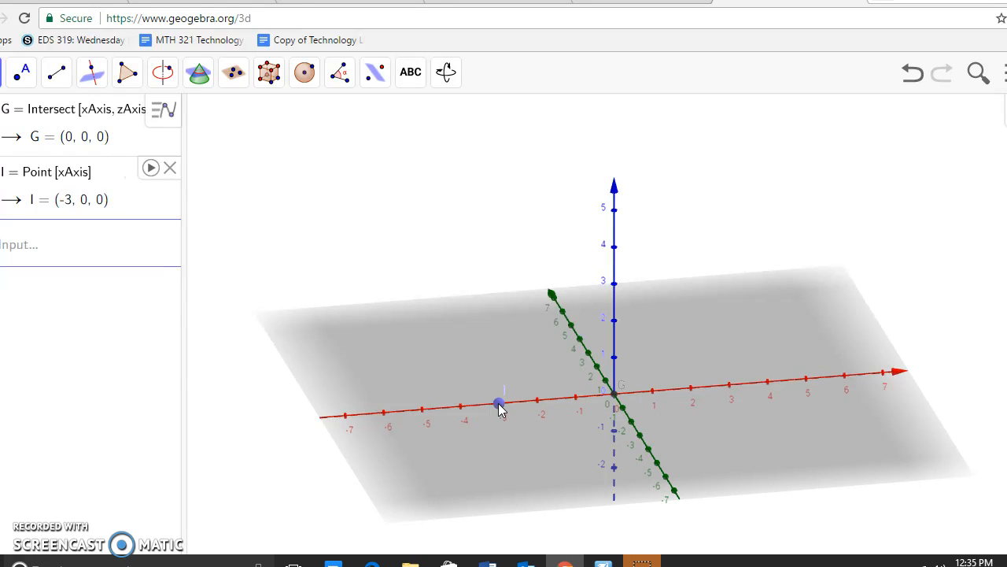
key(Delete)
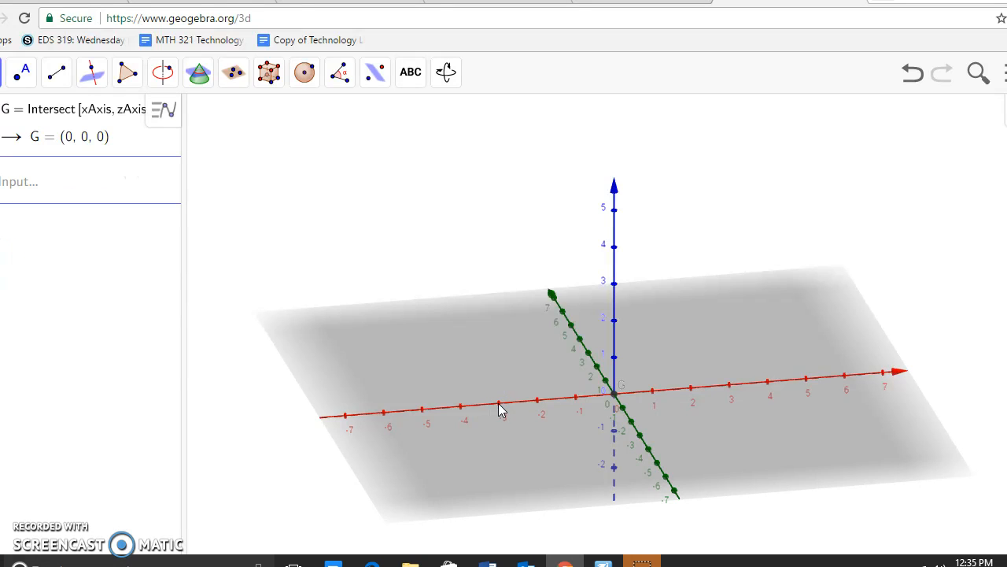
Create a cube with 2-unit edges using the Cube tool, with base corners at -3 and -5 on the x-axis
click(269, 71)
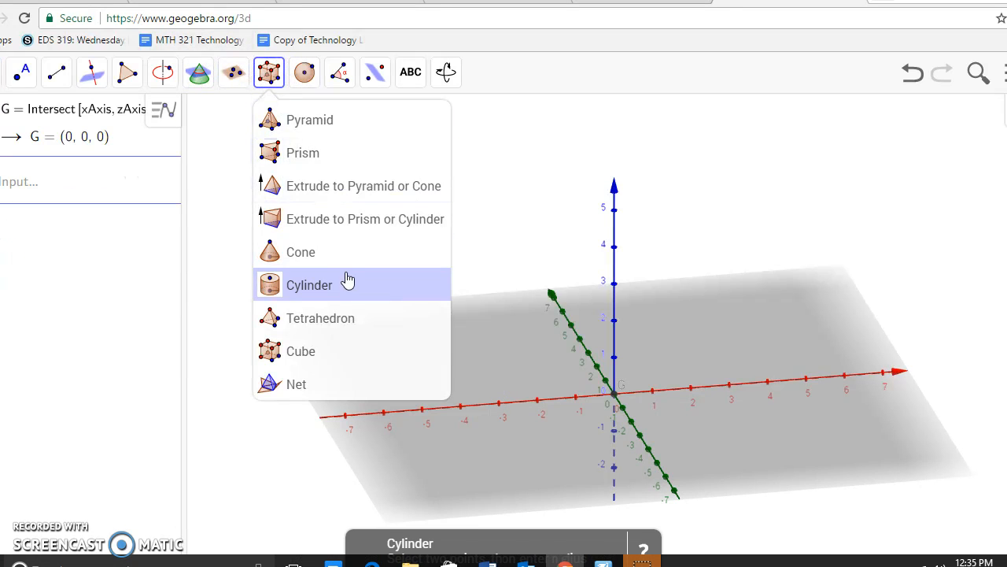
click(305, 354)
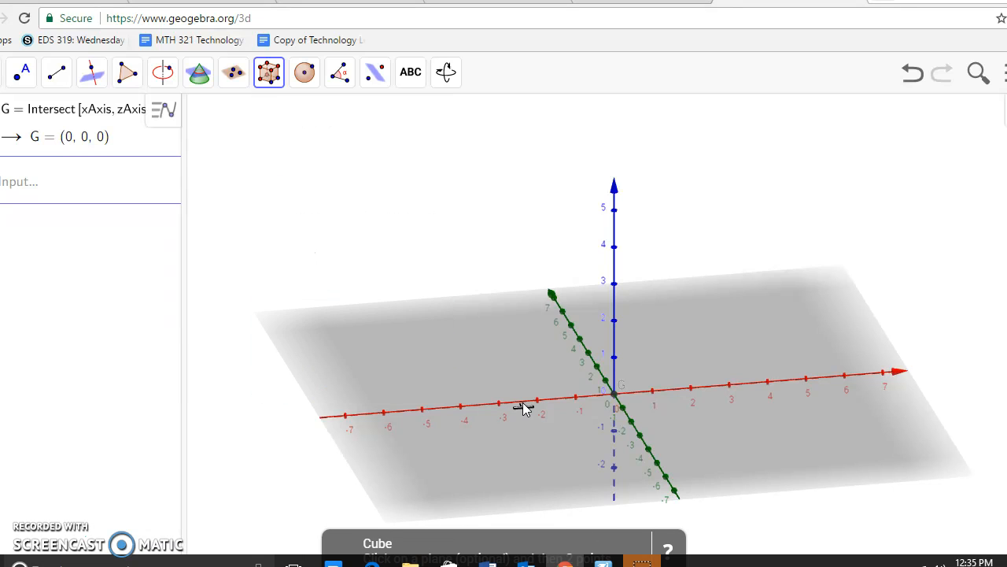
click(498, 406)
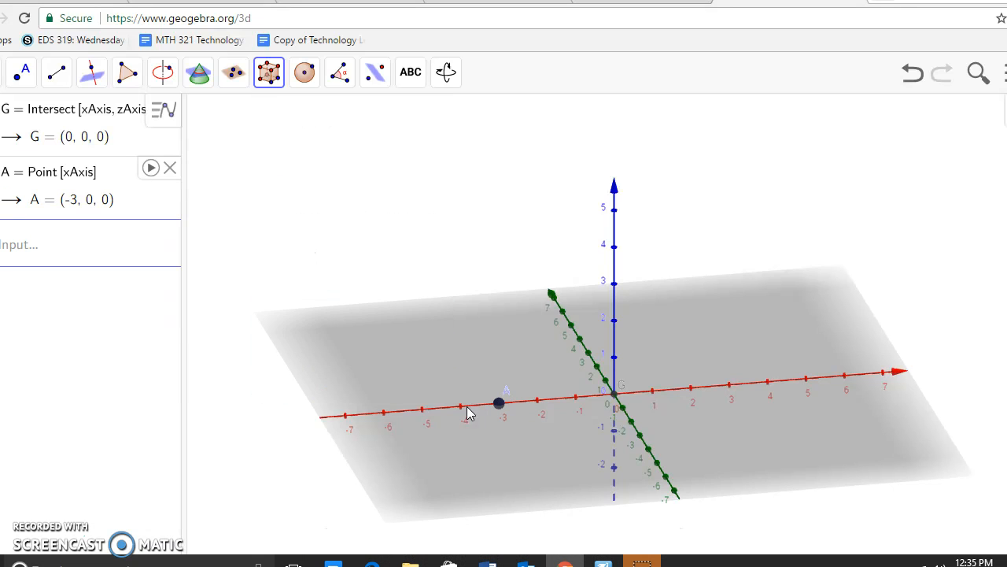
click(423, 411)
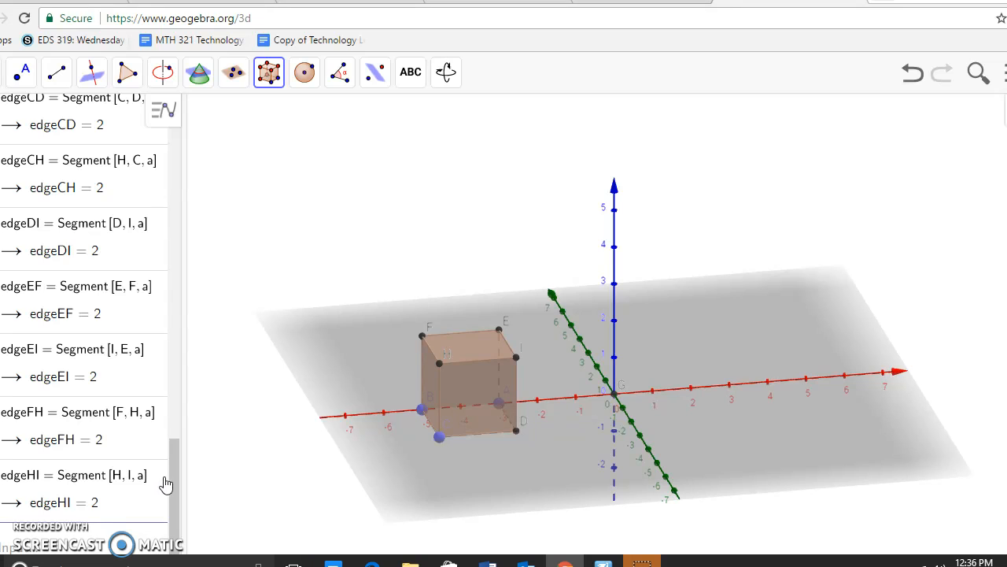
Review the new cube's face areas and edge lengths in the list of object definitions
drag(170, 477, 168, 331)
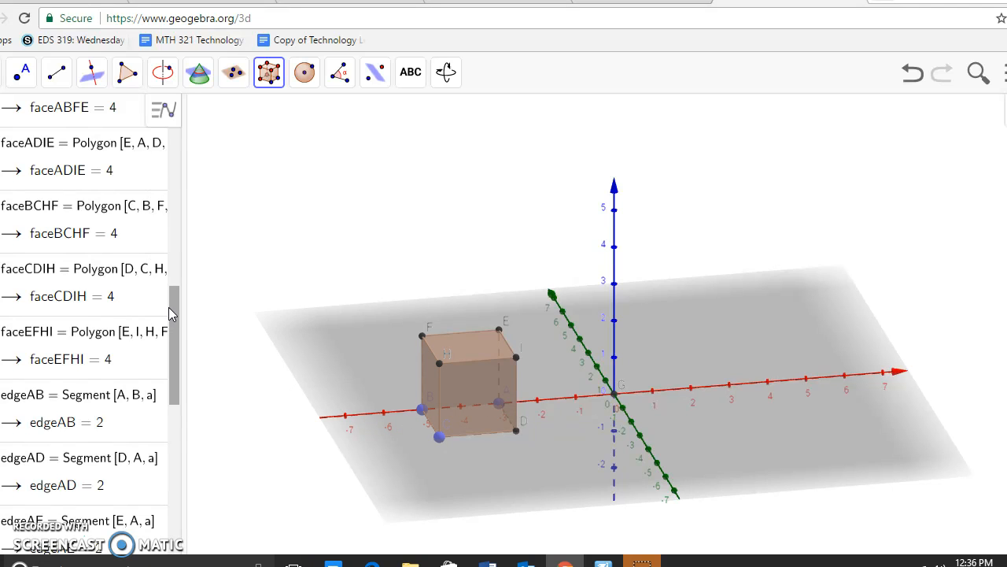
drag(174, 327, 175, 300)
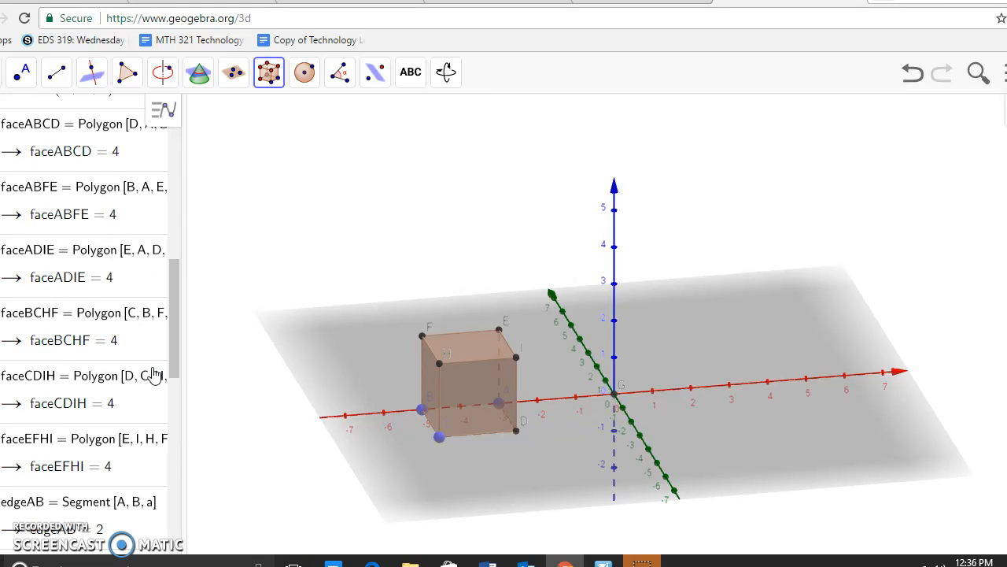
mouse_move(175, 351)
mouse_down()
mouse_move(176, 325)
mouse_move(174, 356)
mouse_up()
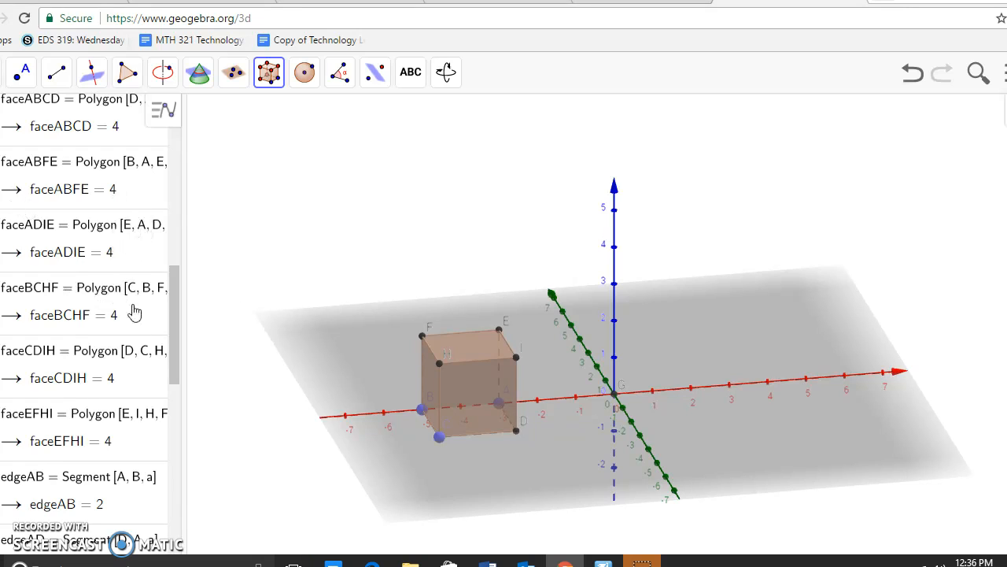
mouse_move(177, 363)
mouse_down()
mouse_move(179, 376)
mouse_move(180, 359)
mouse_up()
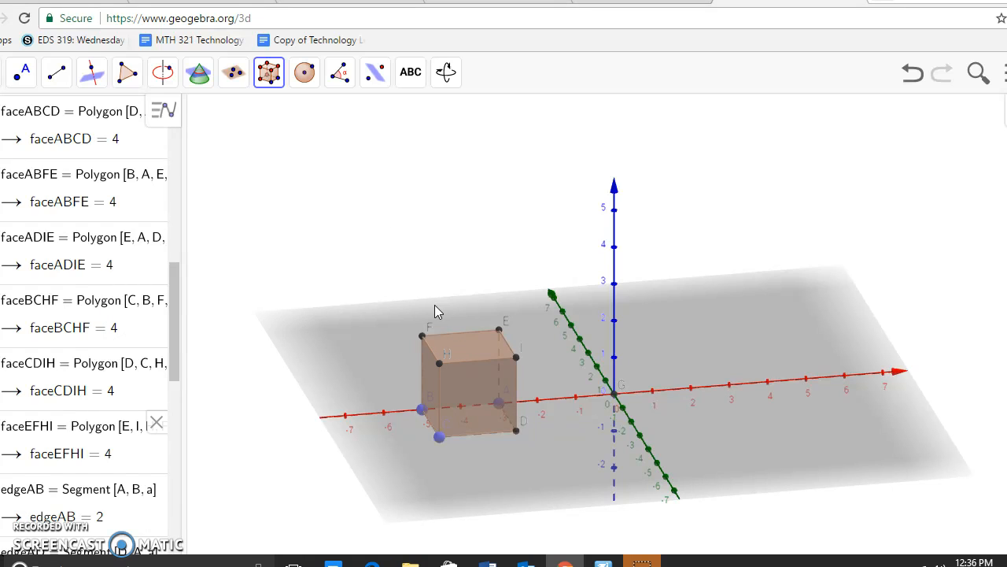
Look over the available solid tools and choose the Cube tool again
click(271, 78)
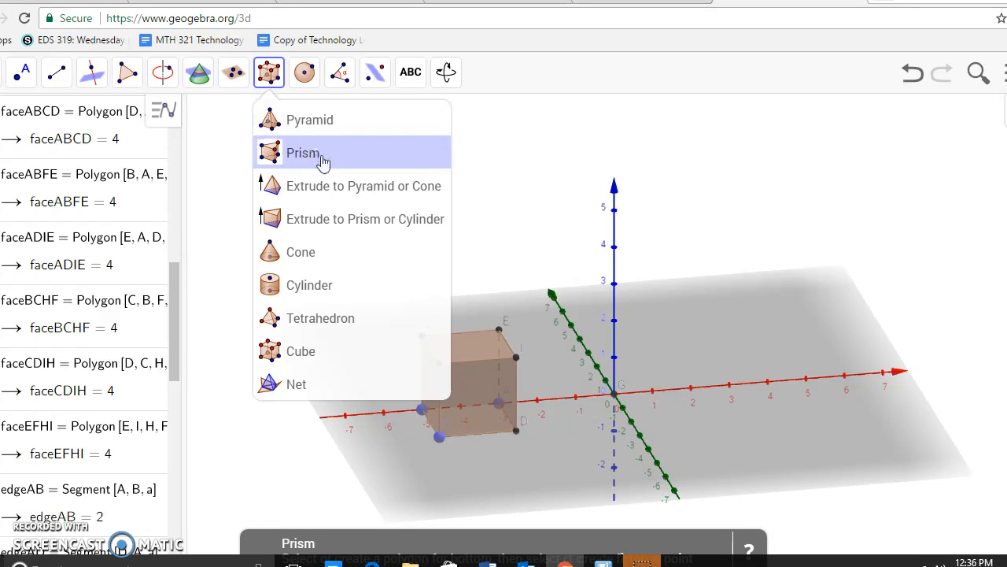
click(268, 78)
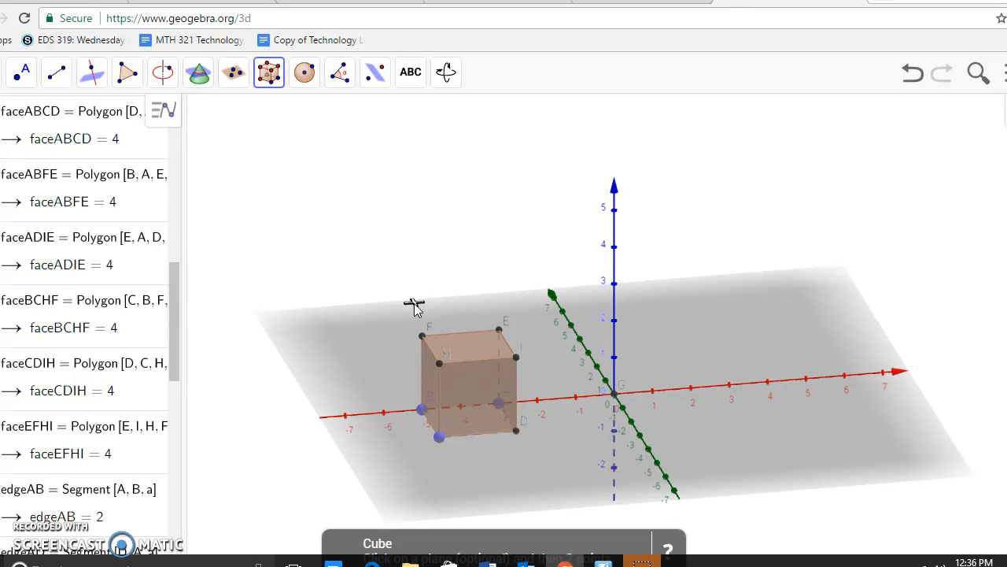